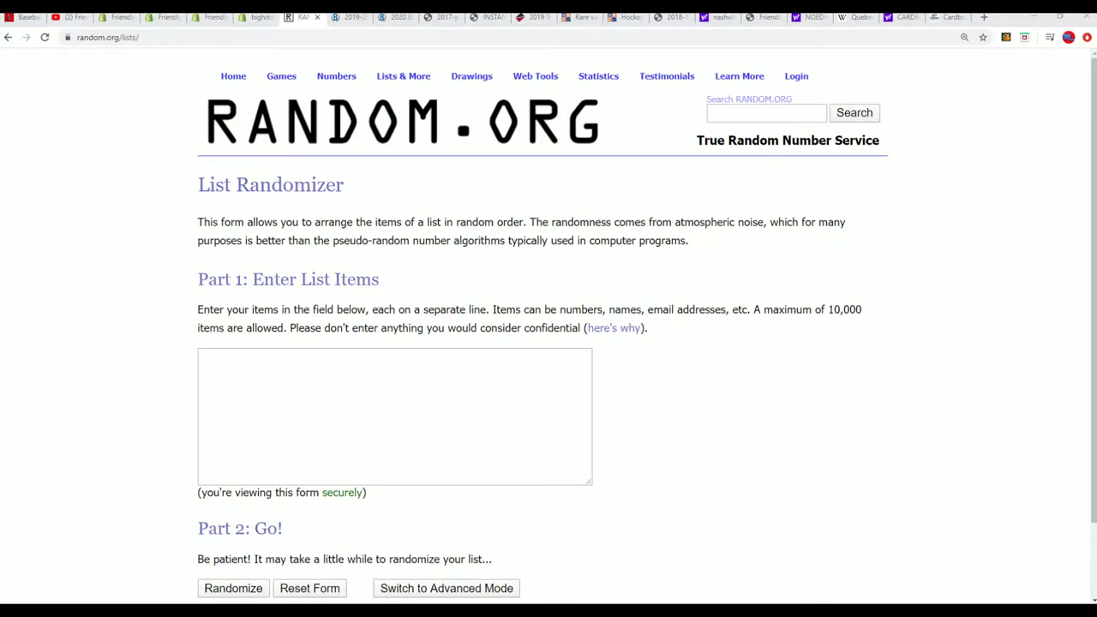
# Copy the 26 owner names from the Notepad notes and paste them into the List Randomizer box.
pyautogui.hotkey('alt', 'Tab')
pyautogui.moveTo(668, 42); pyautogui.dragTo(643, 66)
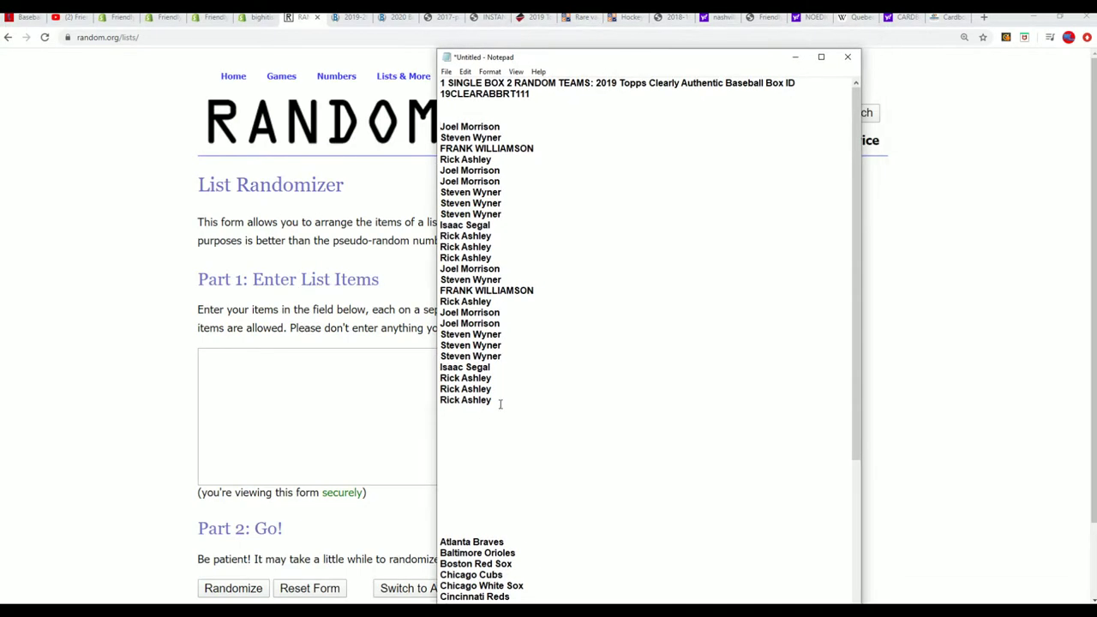
pyautogui.moveTo(500, 404)
pyautogui.mouseDown()
pyautogui.moveTo(462, 372)
pyautogui.moveTo(467, 137)
pyautogui.moveTo(440, 126)
pyautogui.mouseUp()
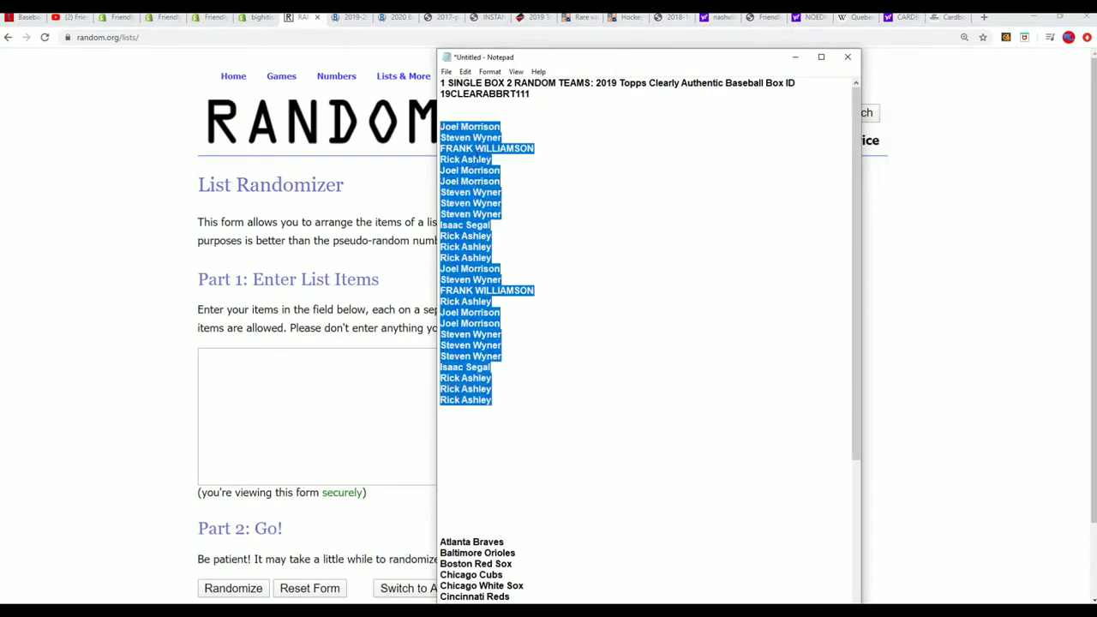
pyautogui.rightClick(470, 158)
pyautogui.click(501, 196)
pyautogui.click(201, 350)
pyautogui.rightClick(201, 351)
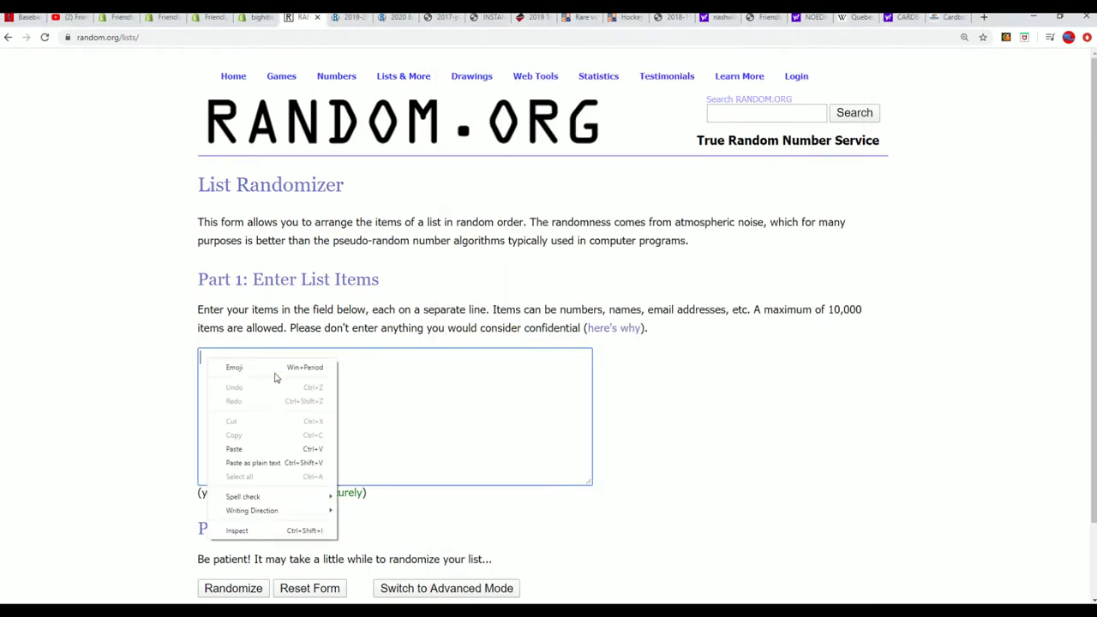
pyautogui.click(232, 448)
# Randomize the pasted name list, then reshuffle it four more times with Again!
pyautogui.scroll(-1, 701, 410)
pyautogui.click(224, 505)
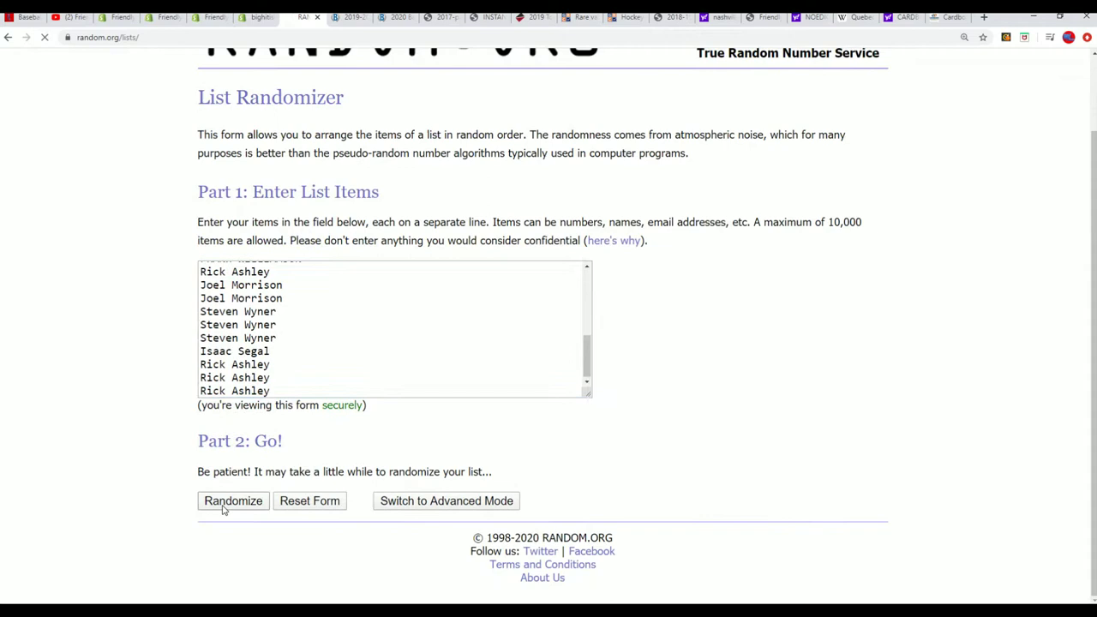
pyautogui.scroll(-2, 291, 394)
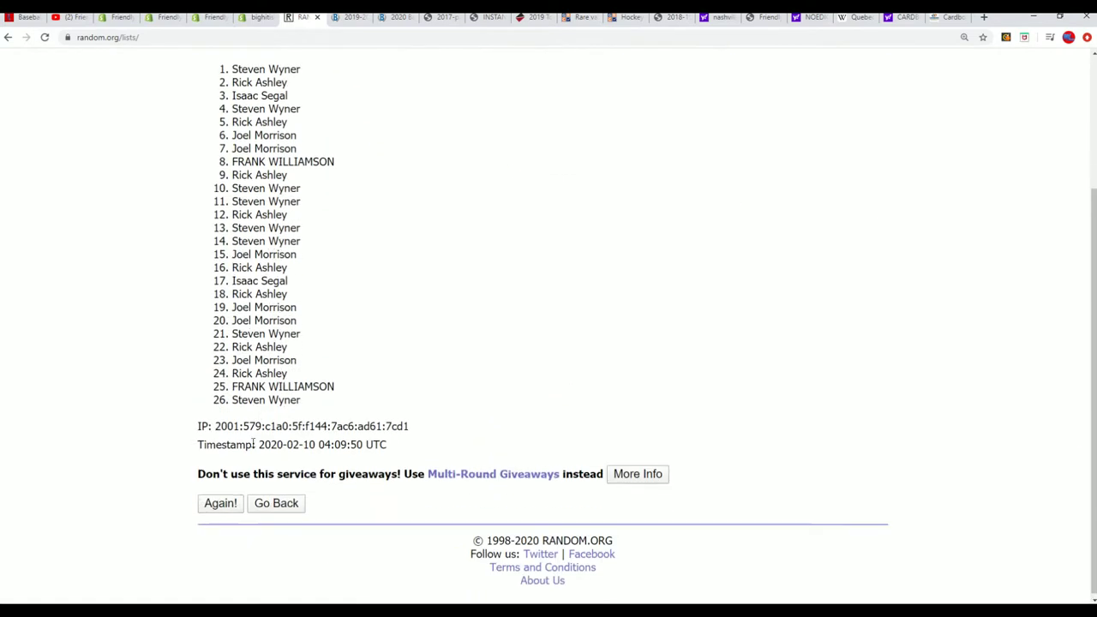
pyautogui.scroll(-3, 421, 399)
pyautogui.click(221, 503)
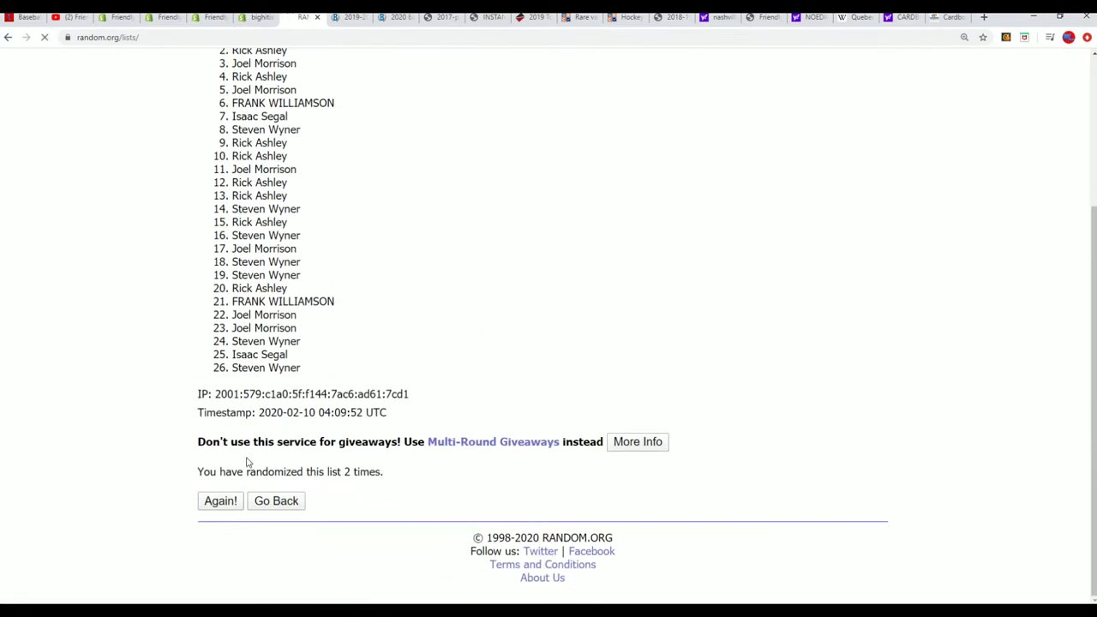
pyautogui.scroll(-3, 463, 342)
pyautogui.click(220, 501)
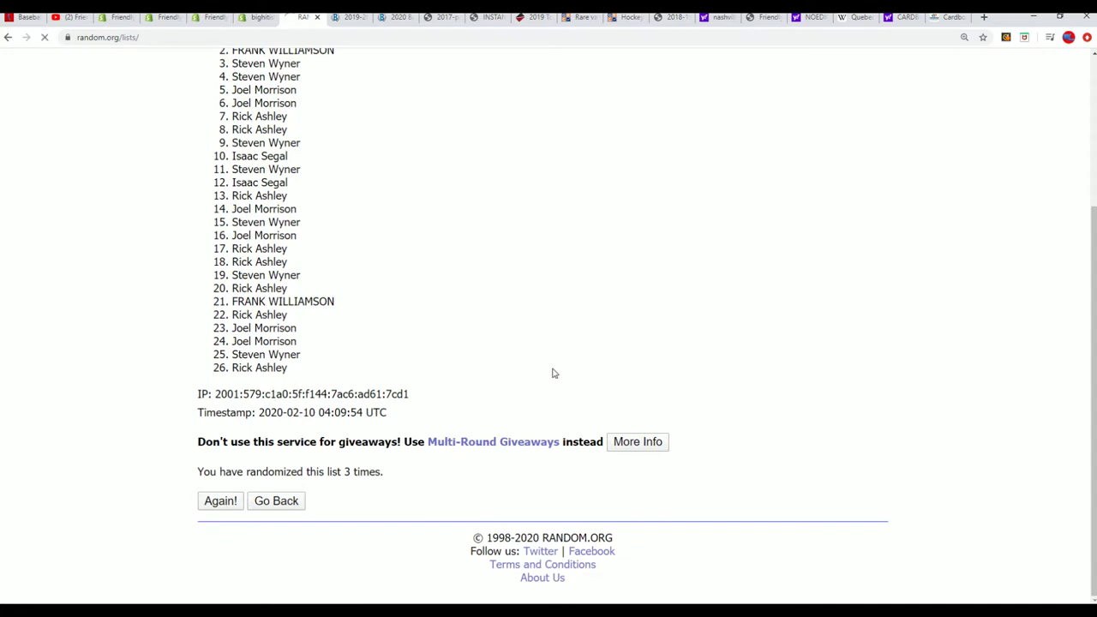
pyautogui.click(210, 499)
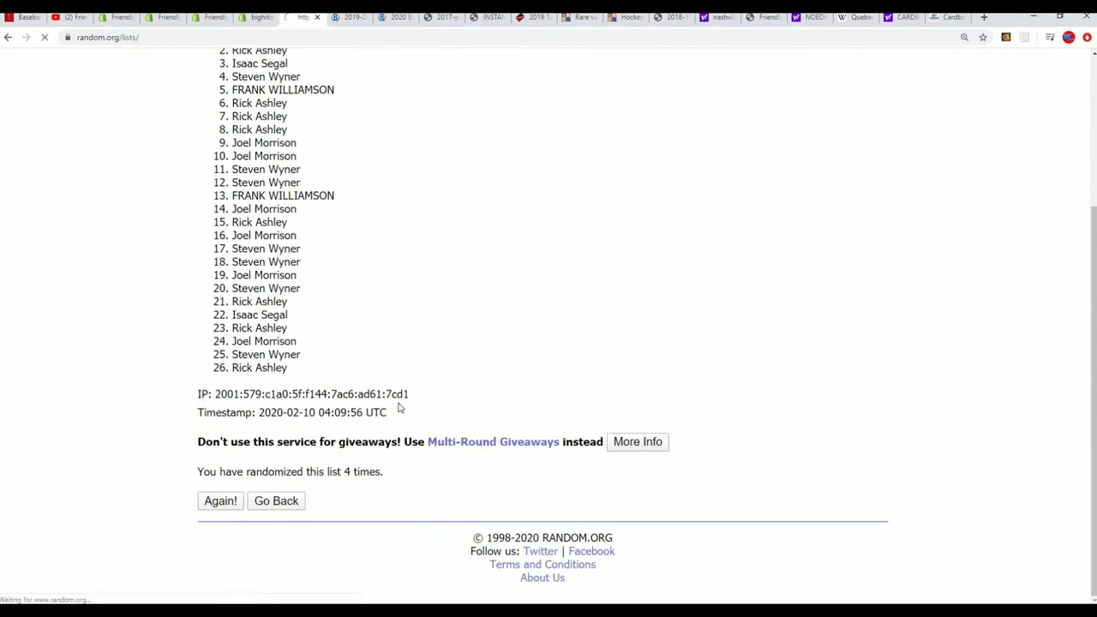
pyautogui.click(221, 500)
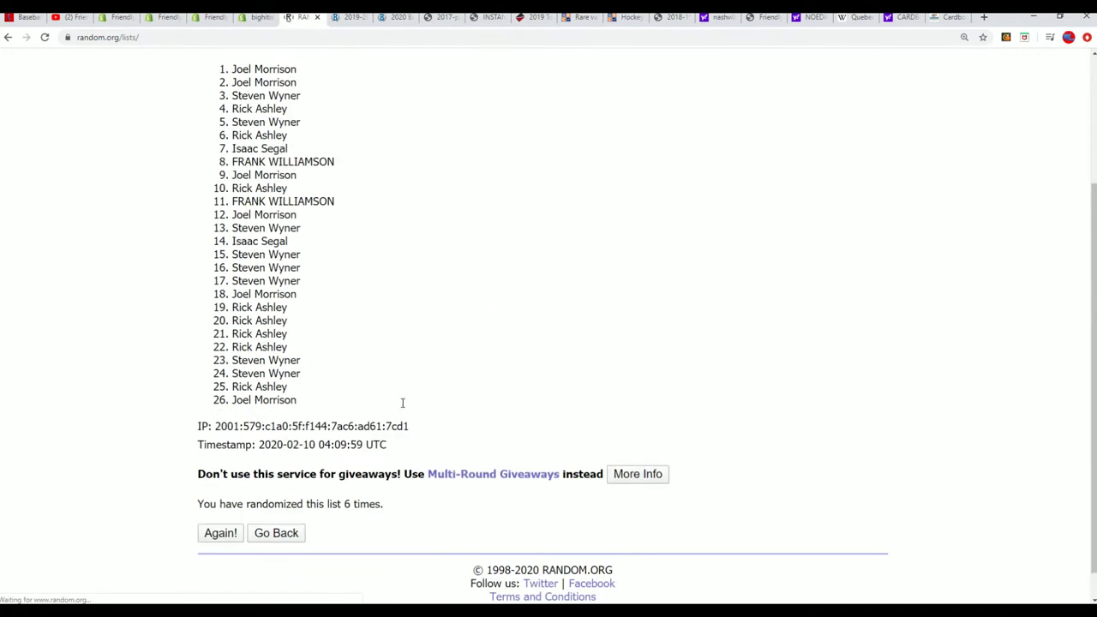
# Reshuffle the names one final time, then select and copy all 26 randomized names.
pyautogui.click(216, 504)
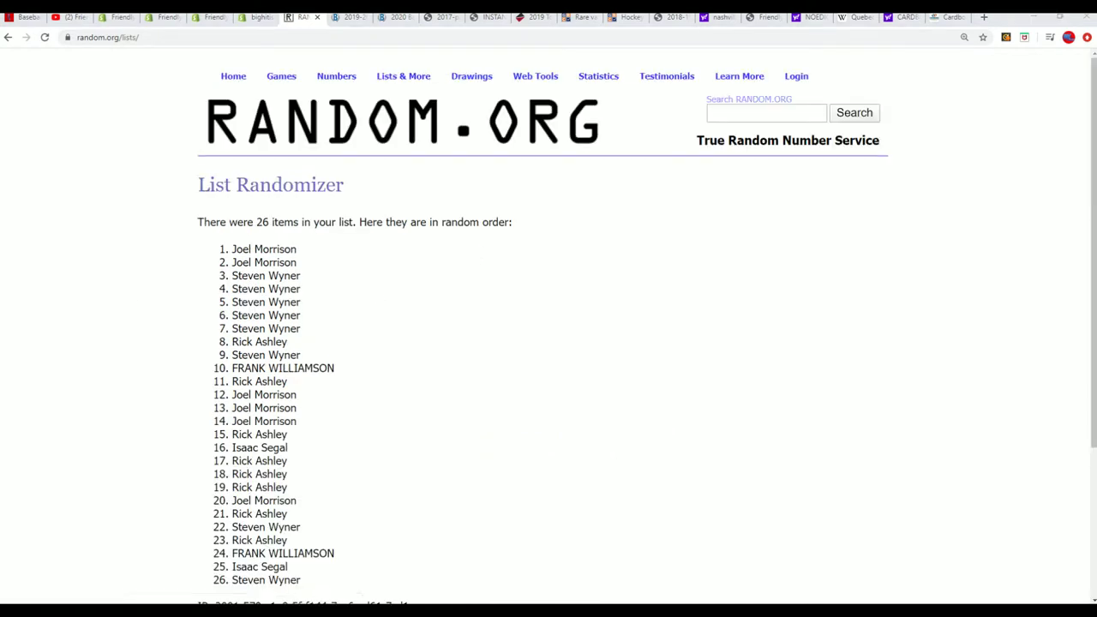
pyautogui.moveTo(233, 245)
pyautogui.mouseDown()
pyautogui.moveTo(307, 360)
pyautogui.moveTo(308, 456)
pyautogui.moveTo(301, 411)
pyautogui.mouseUp()
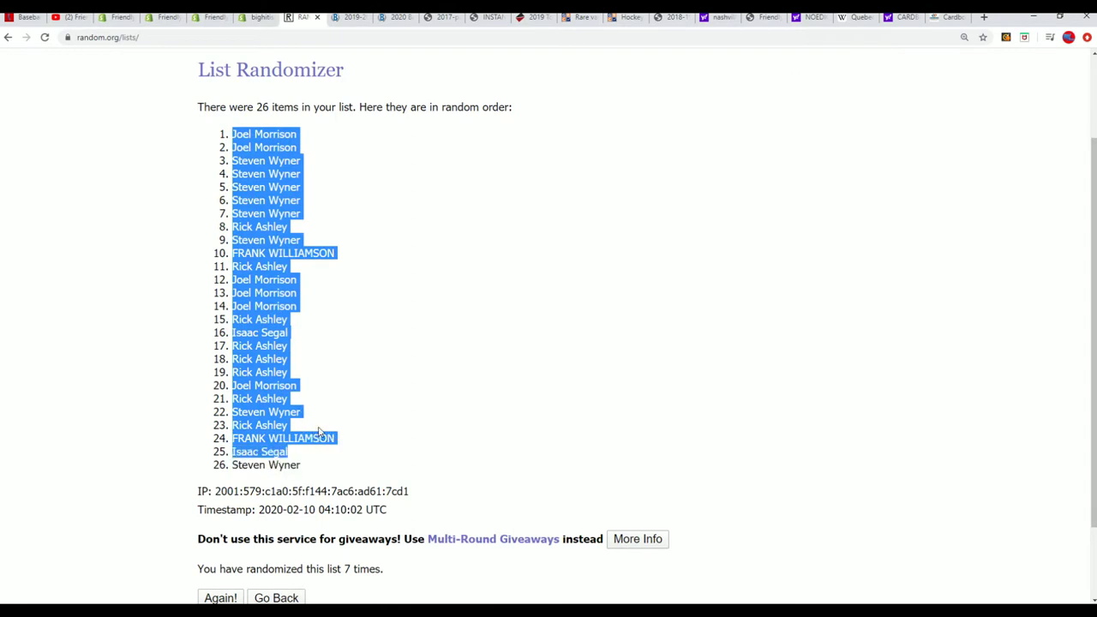
pyautogui.moveTo(299, 463)
pyautogui.mouseDown()
pyautogui.moveTo(257, 200)
pyautogui.moveTo(226, 133)
pyautogui.mouseUp()
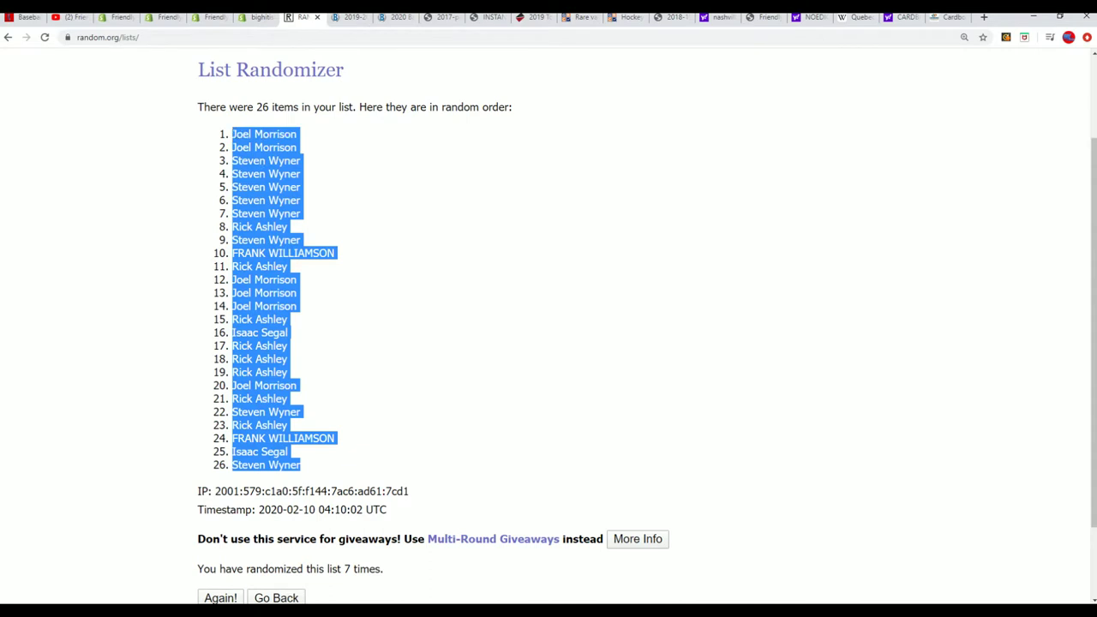
pyautogui.rightClick(246, 135)
pyautogui.click(257, 144)
# Paste the randomized owner names into cell A2 as plain Text via Paste Special (Ctrl+Alt+V).
pyautogui.hotkey('alt', 'Tab')
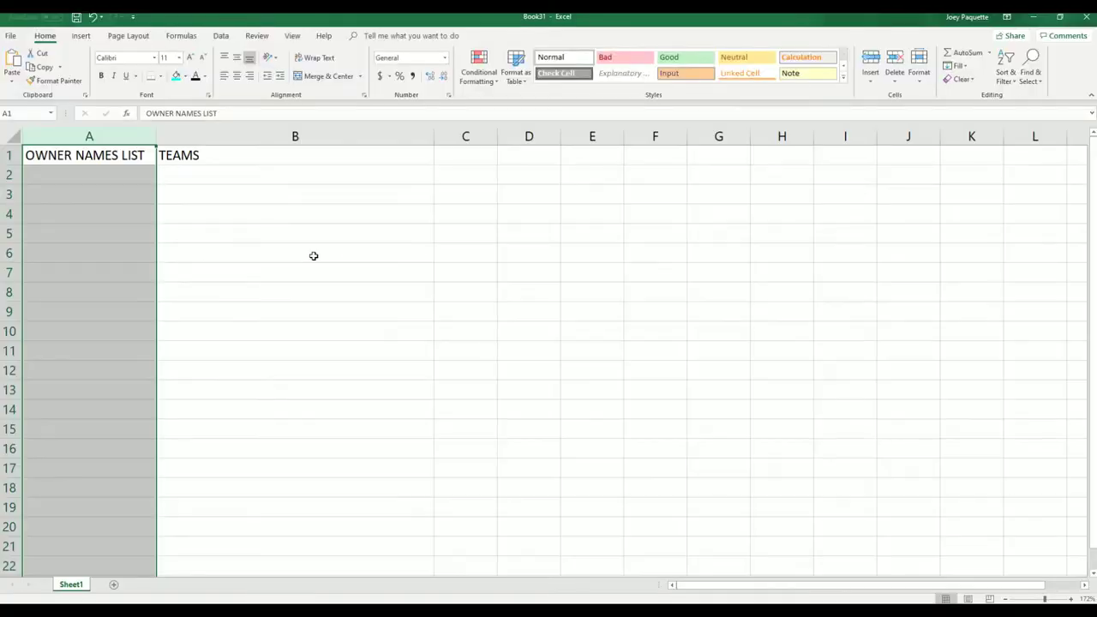
pyautogui.click(44, 176)
pyautogui.rightClick(79, 174)
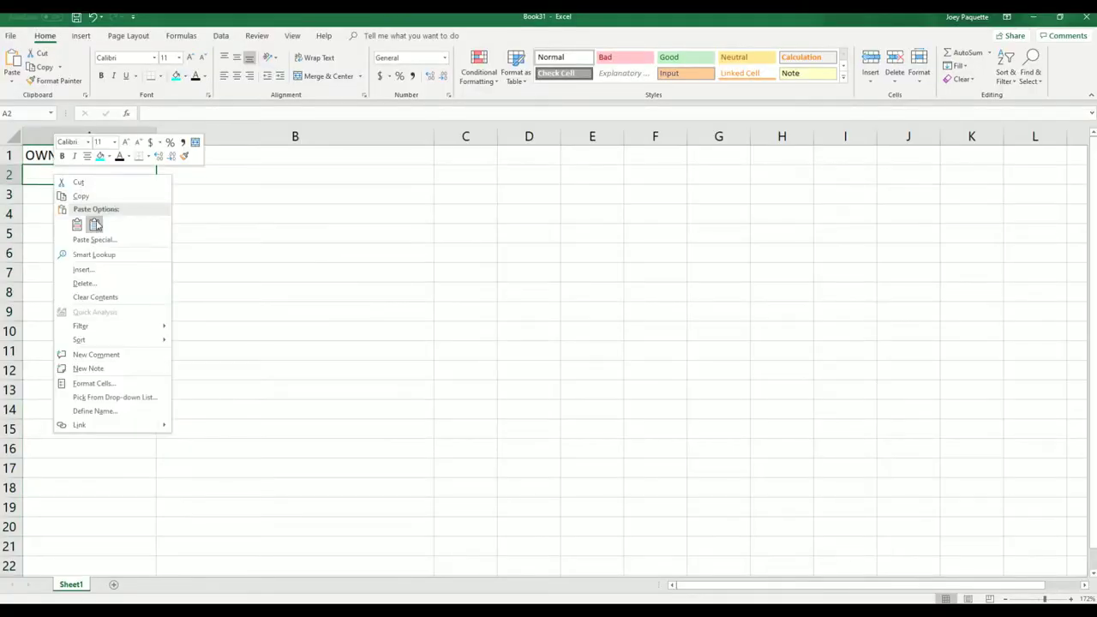
pyautogui.press('Escape')
pyautogui.hotkey('ctrl', 'alt', 'v')
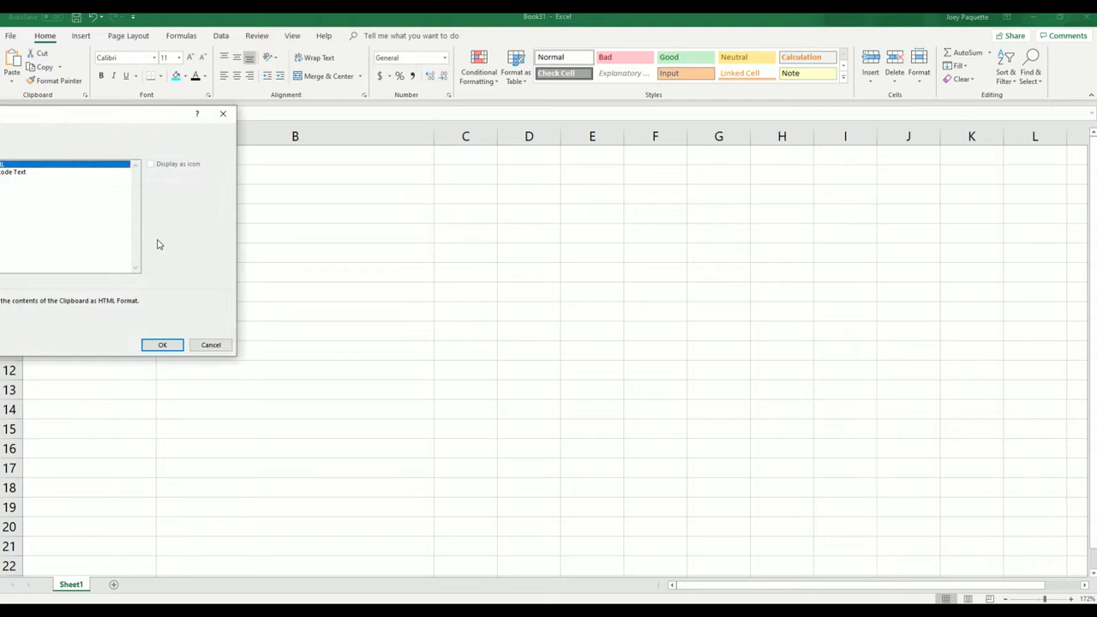
pyautogui.moveTo(85, 115); pyautogui.dragTo(208, 123)
pyautogui.click(117, 189)
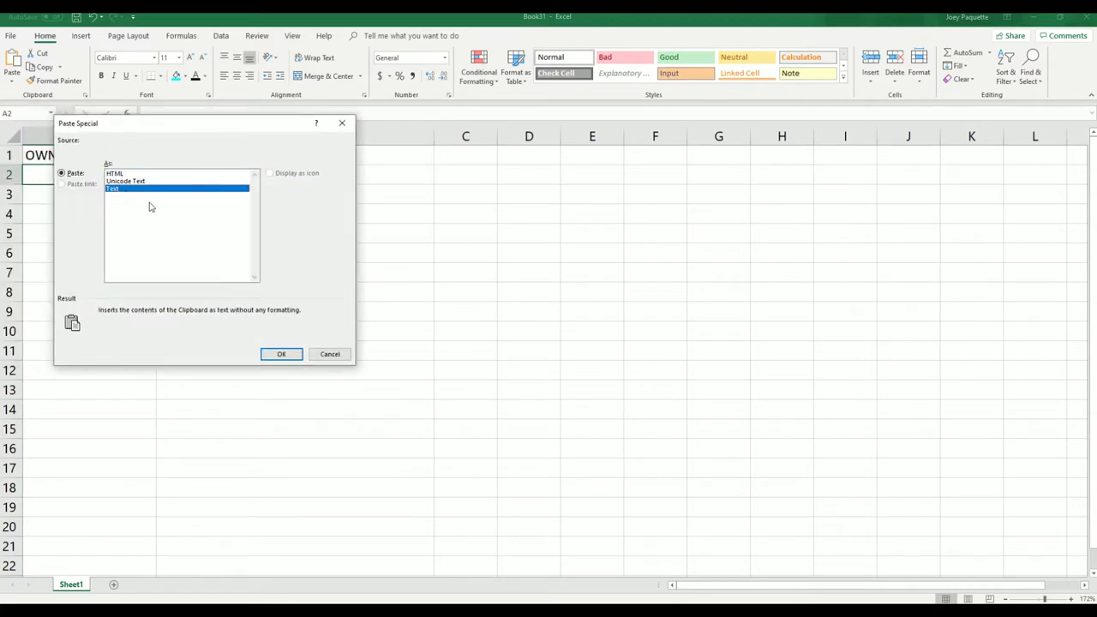
pyautogui.click(281, 354)
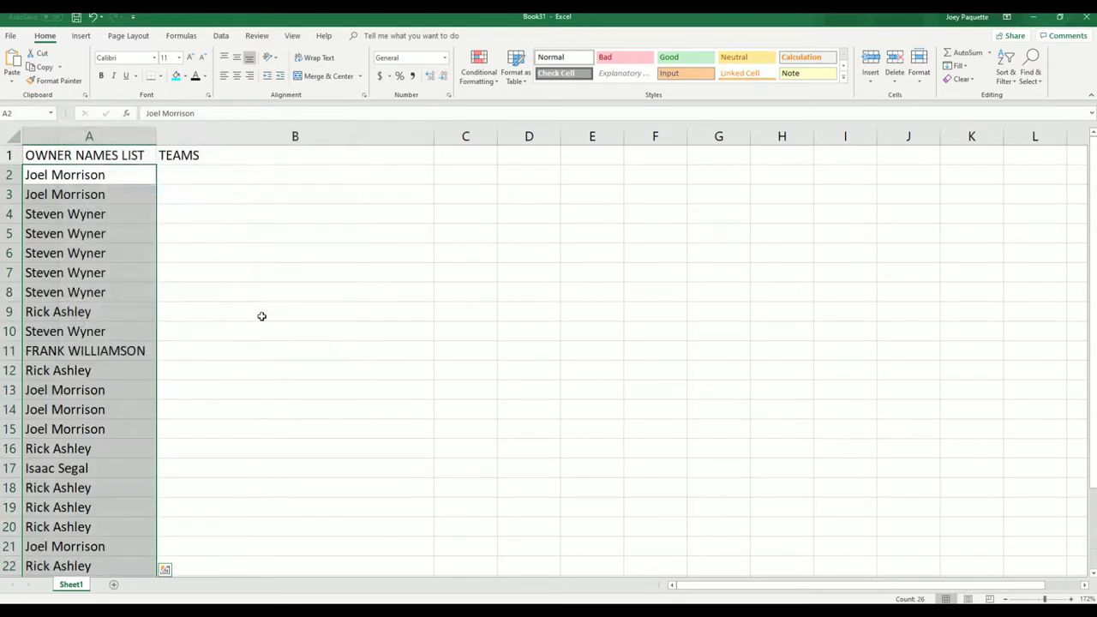
pyautogui.click(145, 134)
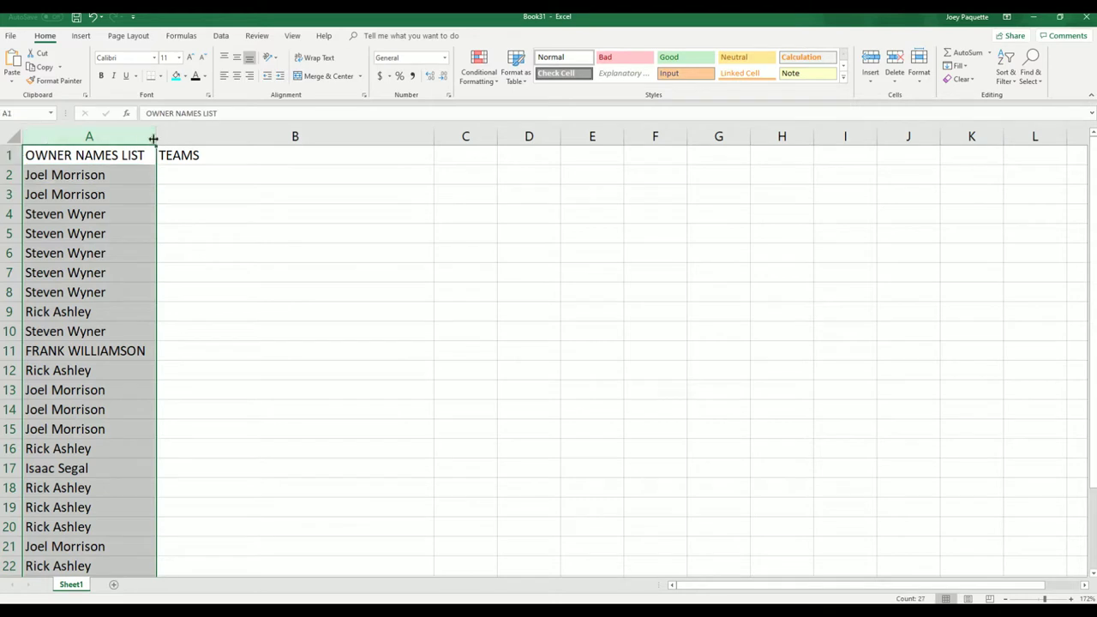
pyautogui.click(181, 173)
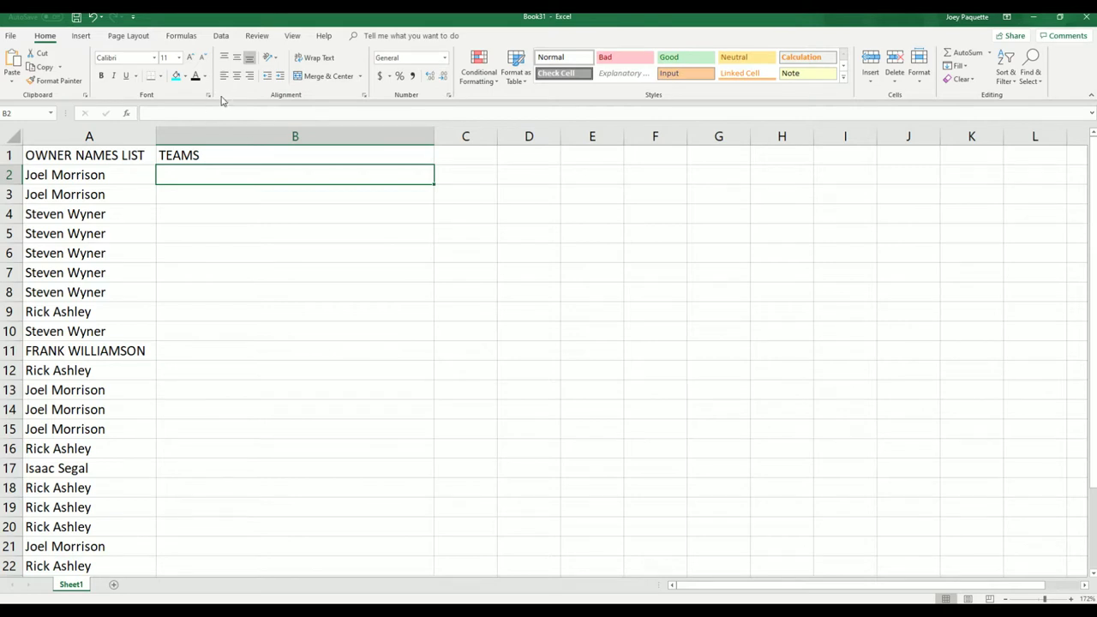
# Leave Excel and reload a blank RANDOM.ORG List Randomizer form in the browser.
pyautogui.click(1033, 16)
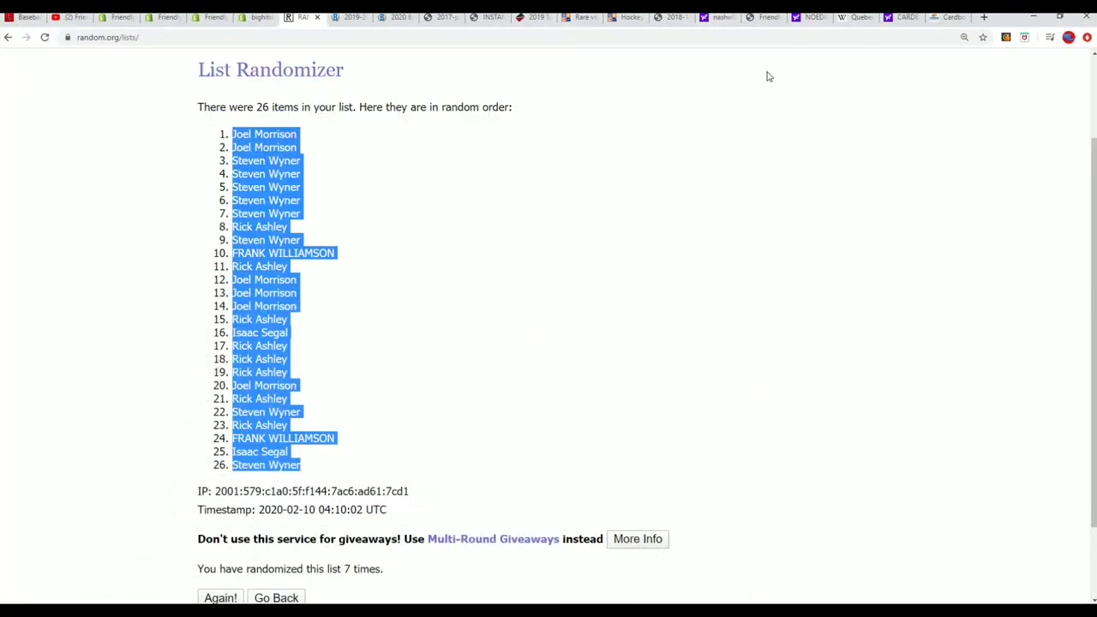
pyautogui.scroll(3, 502, 111)
pyautogui.moveTo(391, 77)
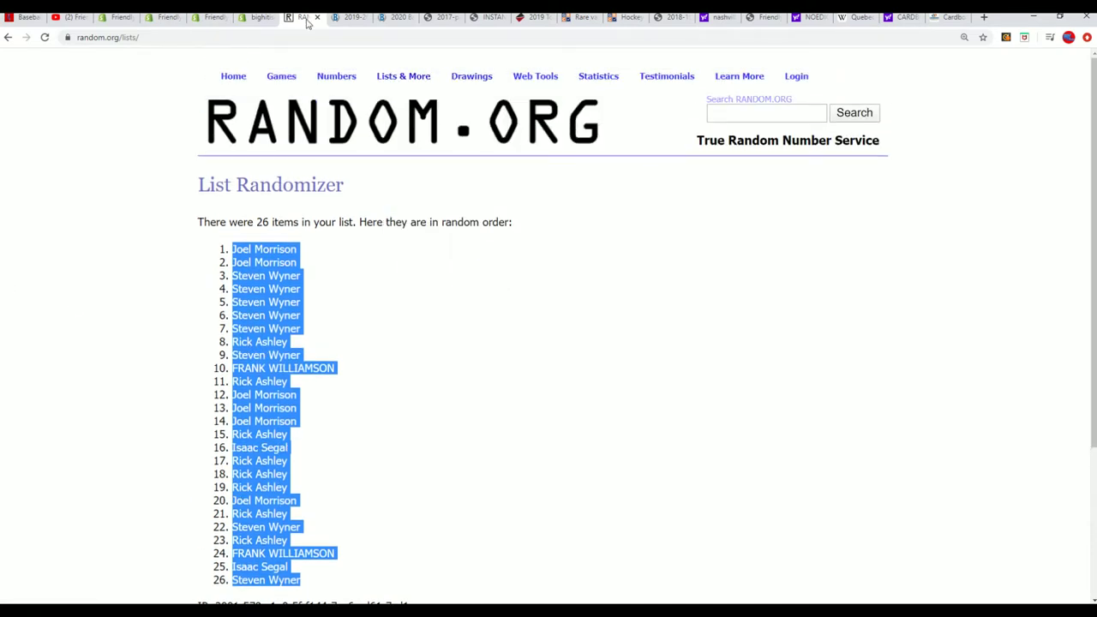
pyautogui.click(388, 94)
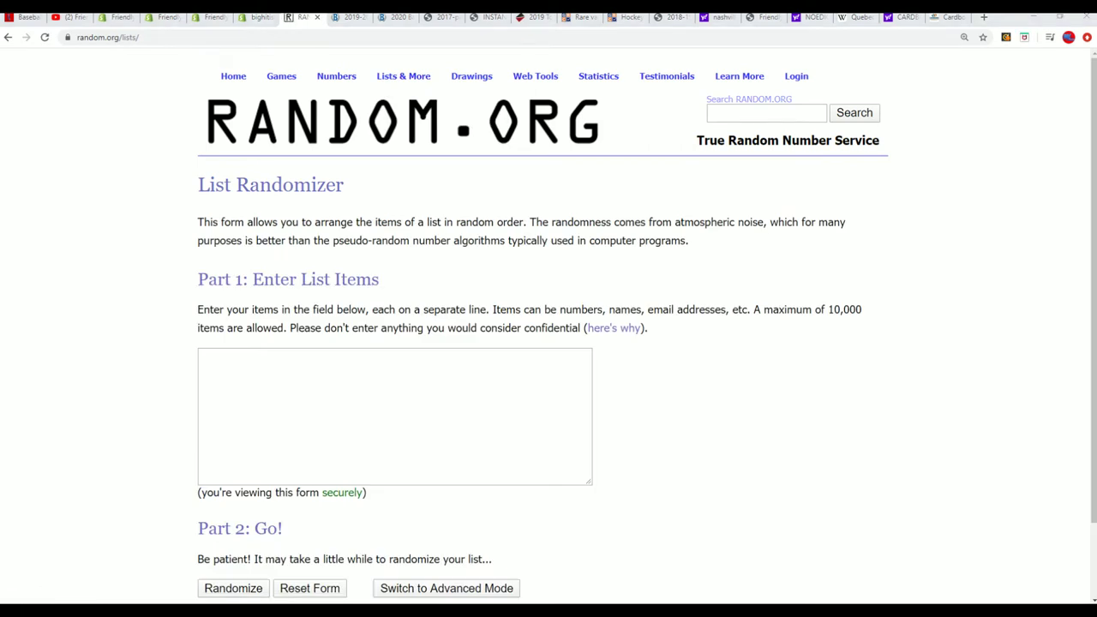
# Copy the full MLB team list from the Notepad notes for the randomizer's entry box.
pyautogui.hotkey('alt', 'Tab')
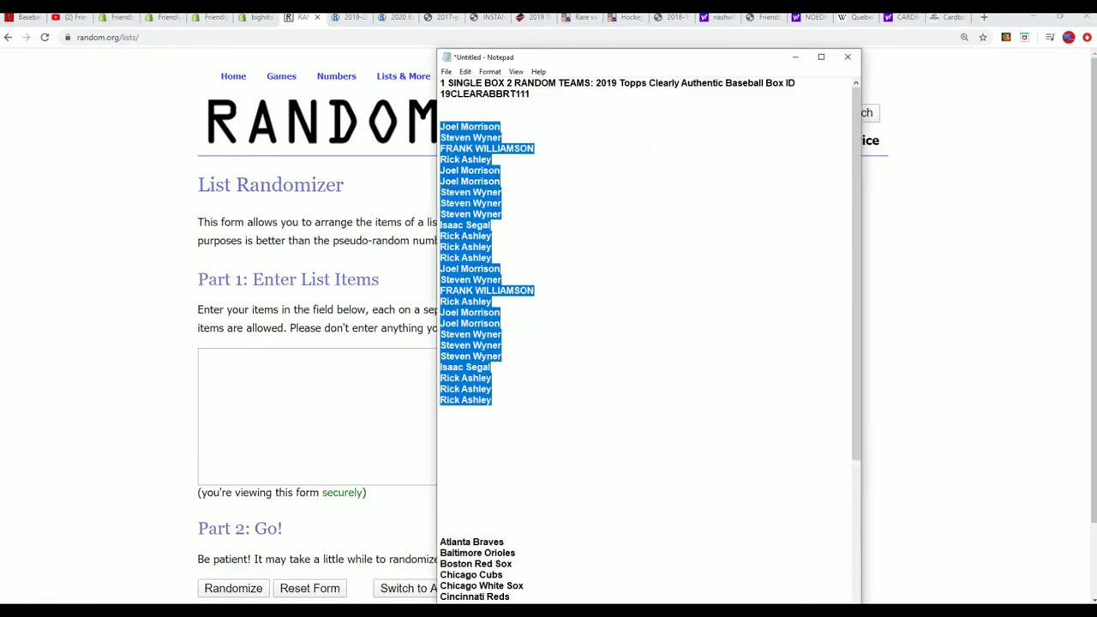
pyautogui.click(600, 49)
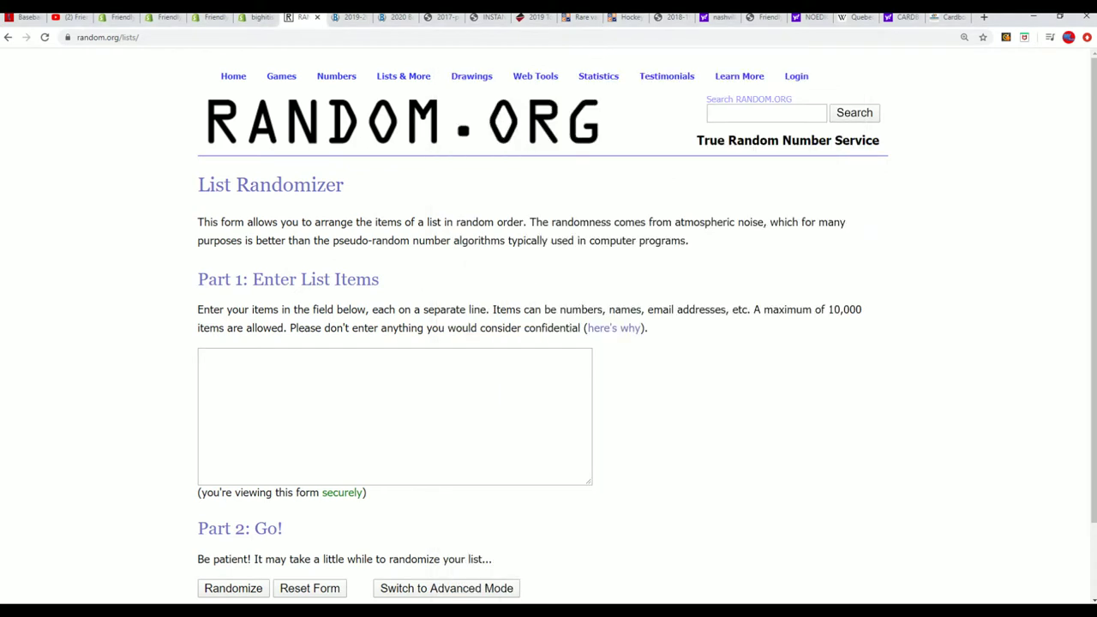
pyautogui.hotkey('alt', 'Tab')
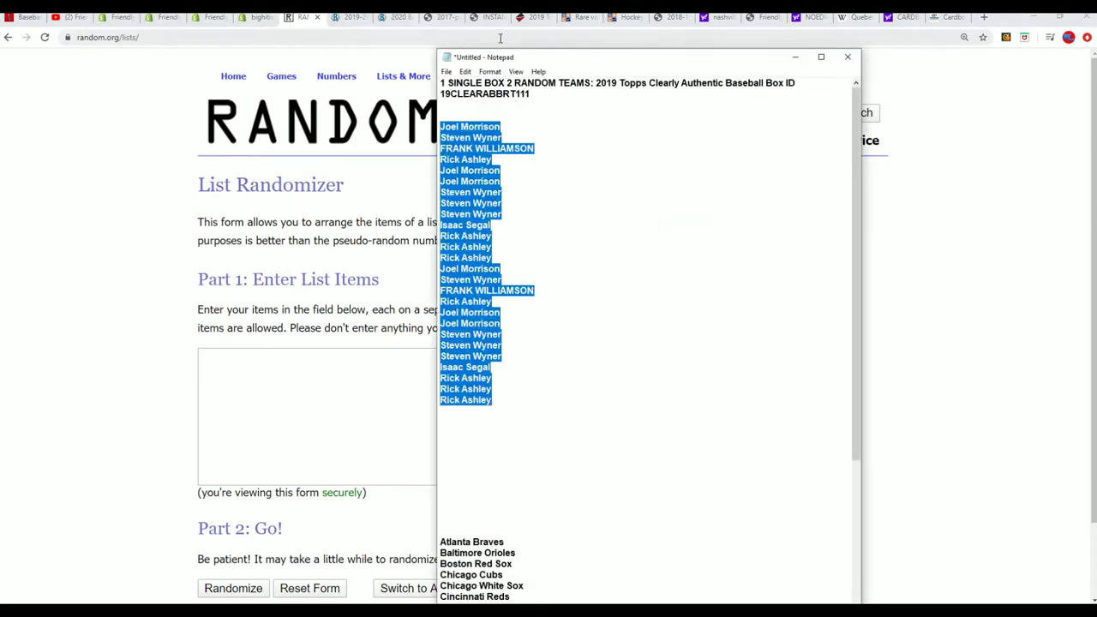
pyautogui.moveTo(543, 51); pyautogui.dragTo(544, 12)
pyautogui.scroll(-5, 558, 471)
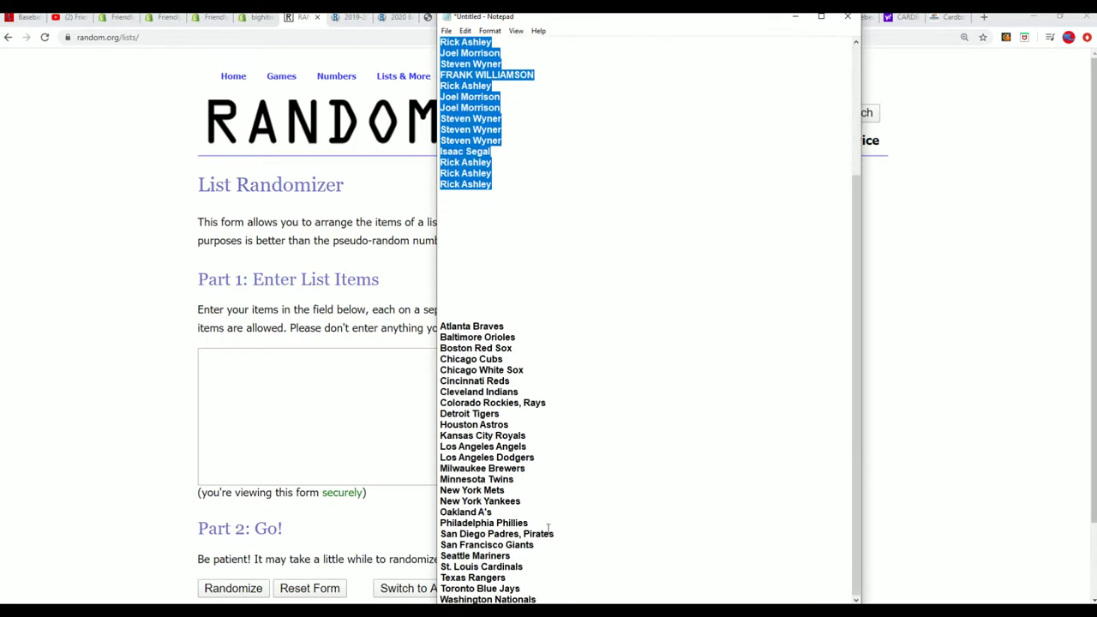
pyautogui.moveTo(537, 600)
pyautogui.mouseDown()
pyautogui.moveTo(443, 434)
pyautogui.moveTo(446, 326)
pyautogui.mouseUp()
pyautogui.rightClick(445, 326)
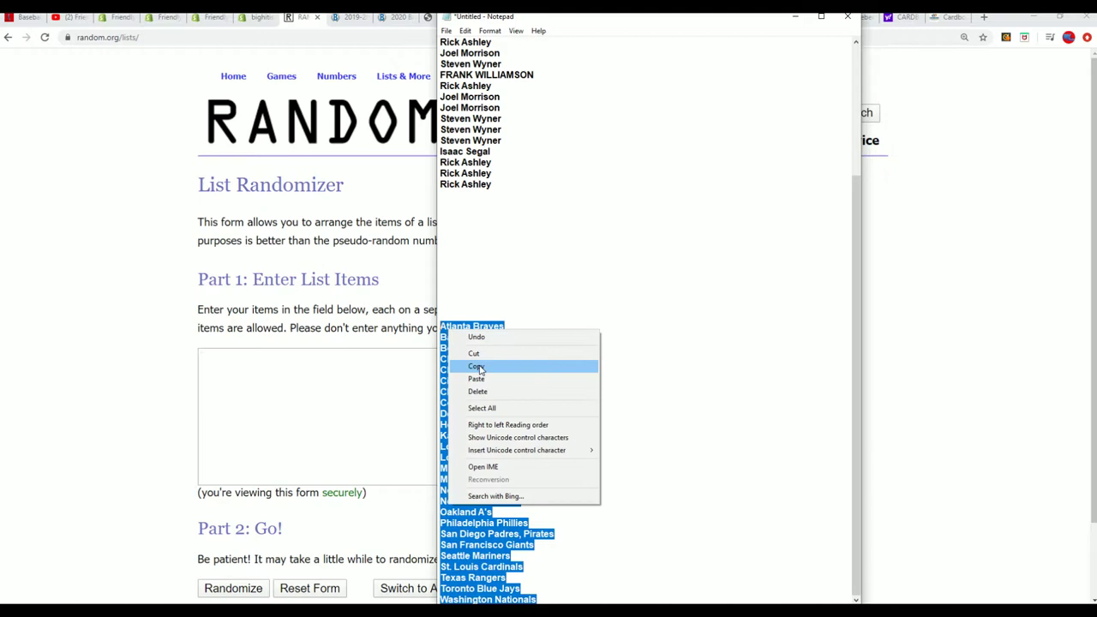
pyautogui.click(479, 367)
pyautogui.click(263, 361)
# Paste the 26 MLB teams into the list box and randomize their order.
pyautogui.rightClick(262, 361)
pyautogui.click(303, 454)
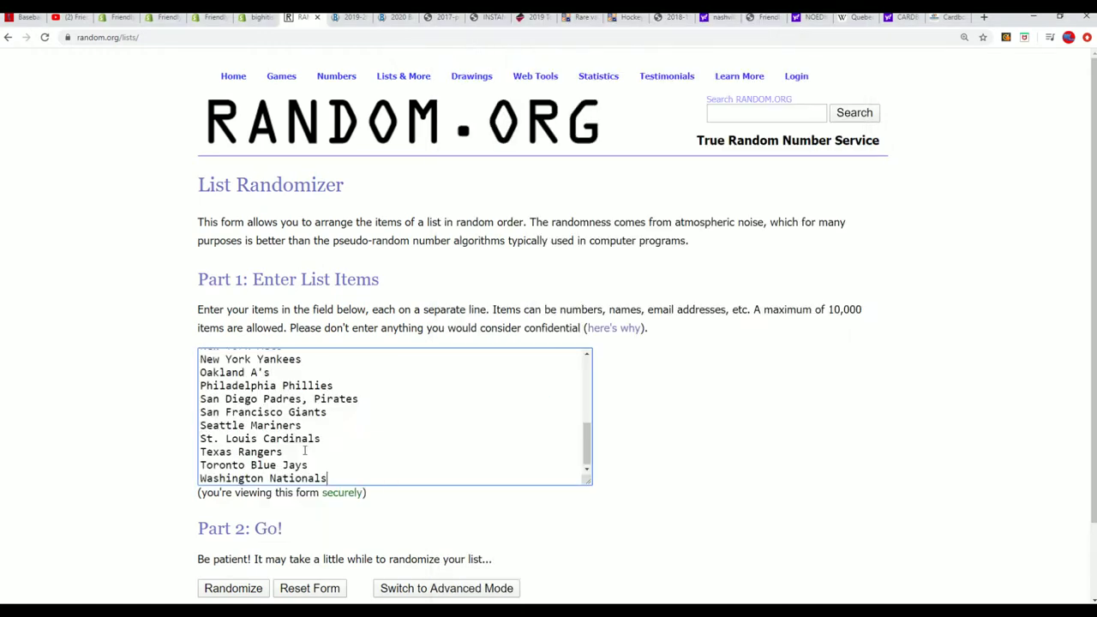
pyautogui.scroll(-1, 241, 504)
pyautogui.click(241, 505)
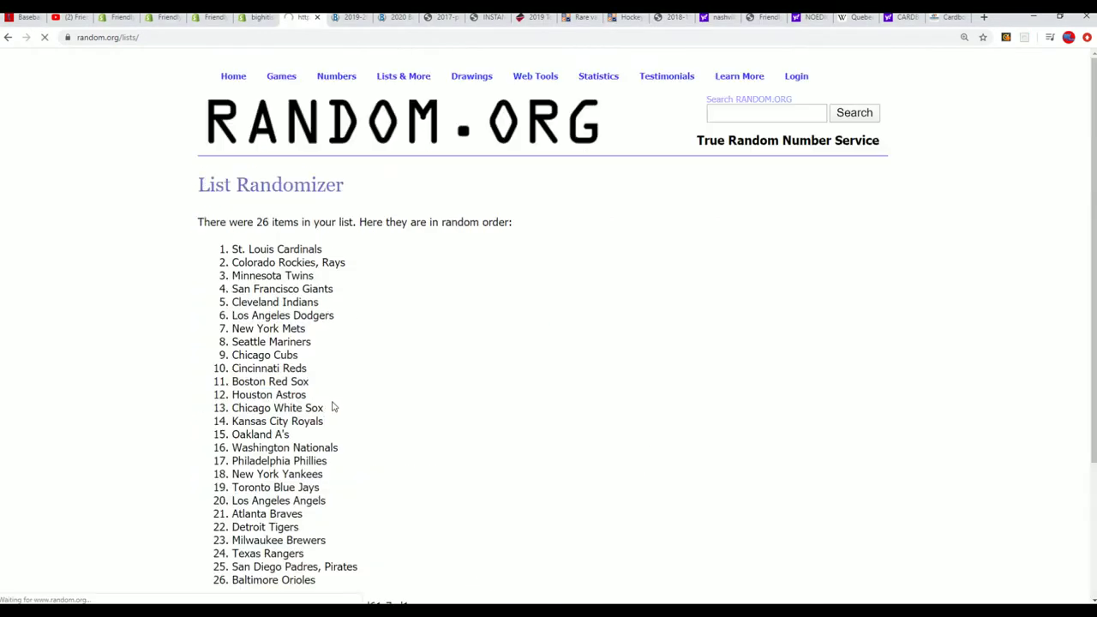
# Reshuffle the team list six more times with Again!
pyautogui.scroll(-2, 237, 494)
pyautogui.click(205, 503)
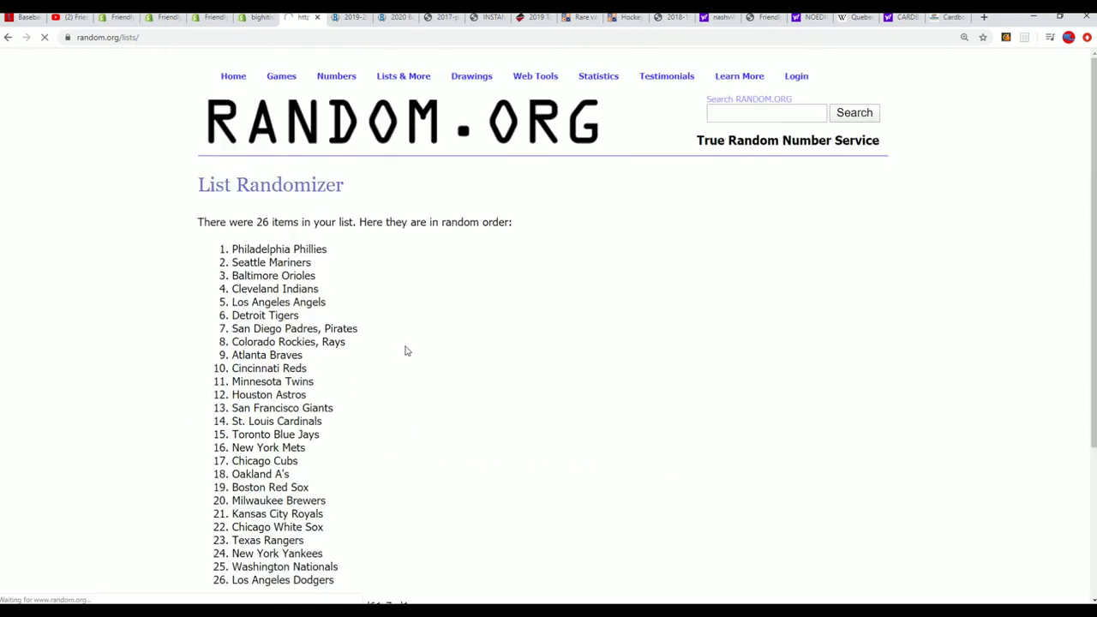
pyautogui.scroll(-3, 366, 394)
pyautogui.click(215, 505)
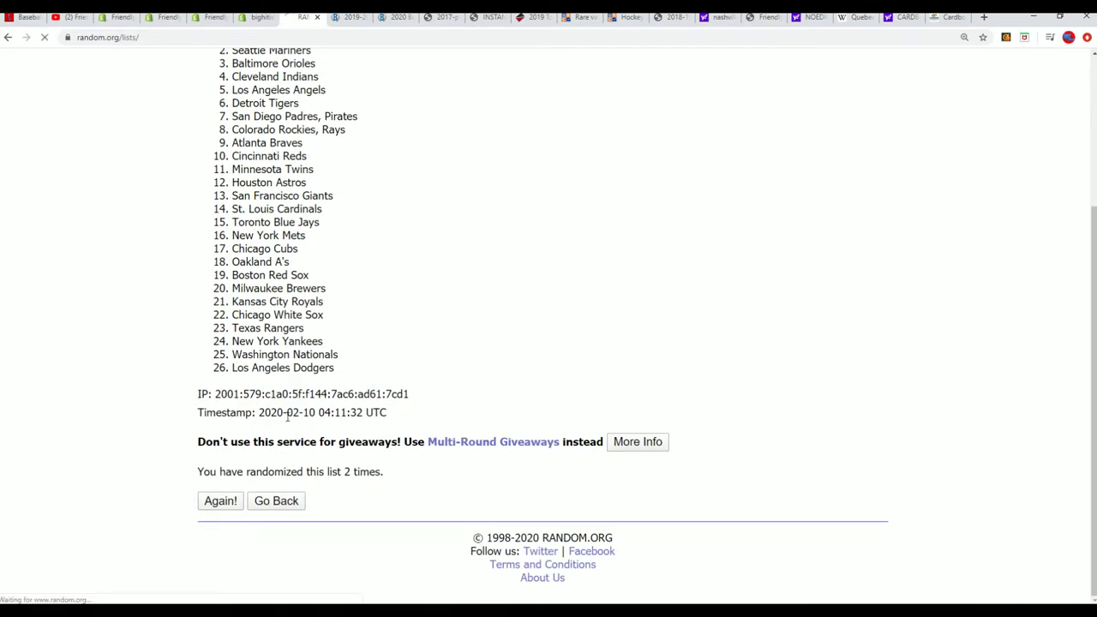
pyautogui.click(215, 507)
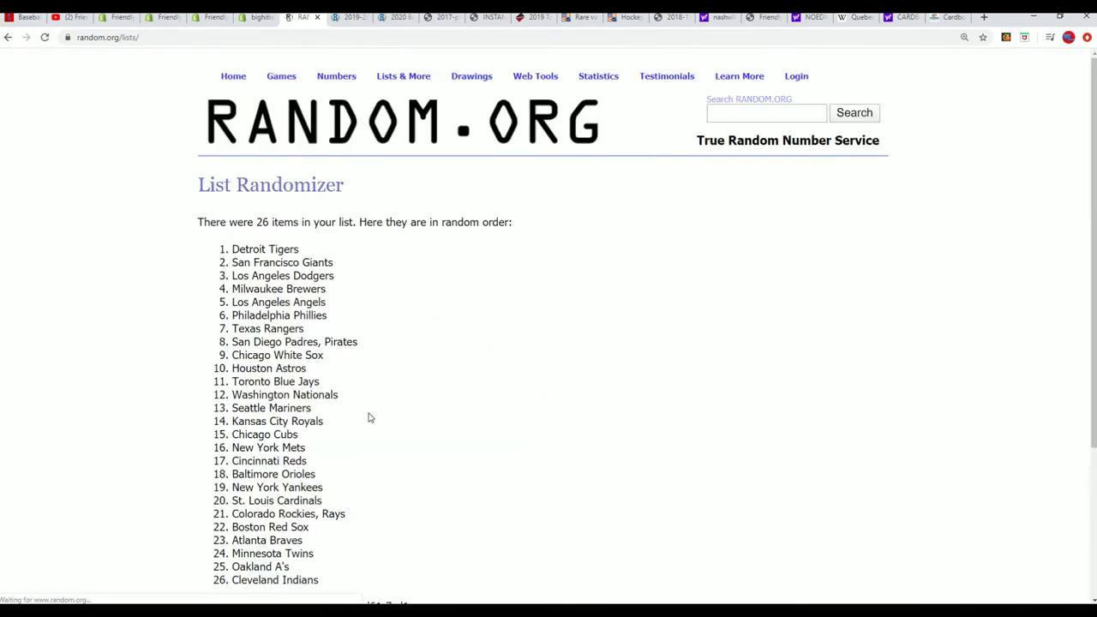
pyautogui.scroll(-3, 368, 416)
pyautogui.click(210, 505)
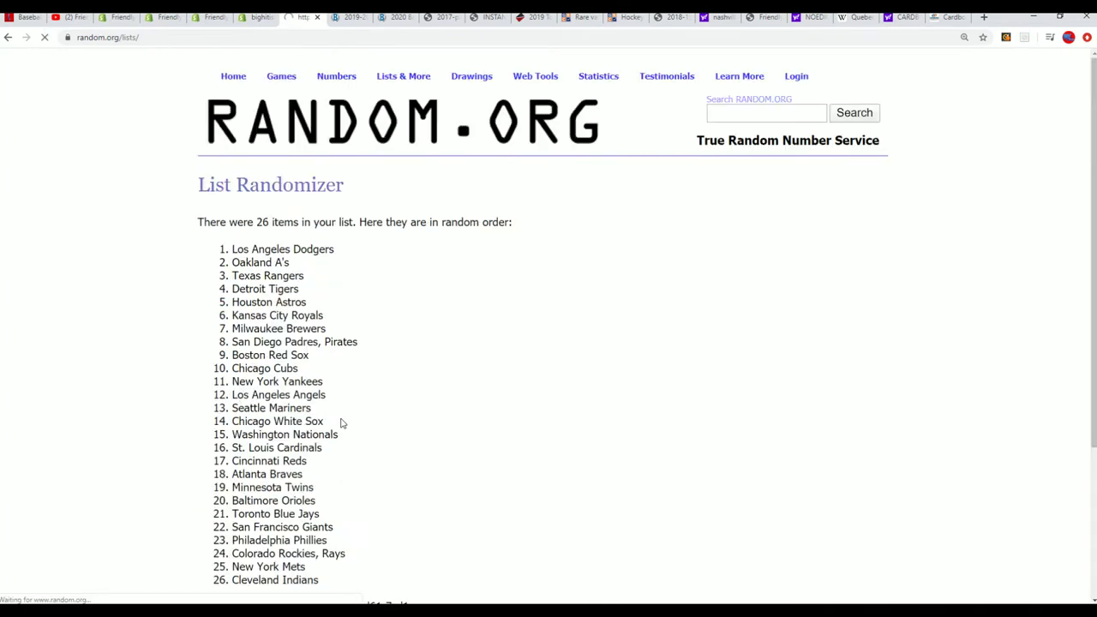
pyautogui.scroll(-3, 340, 423)
pyautogui.click(207, 506)
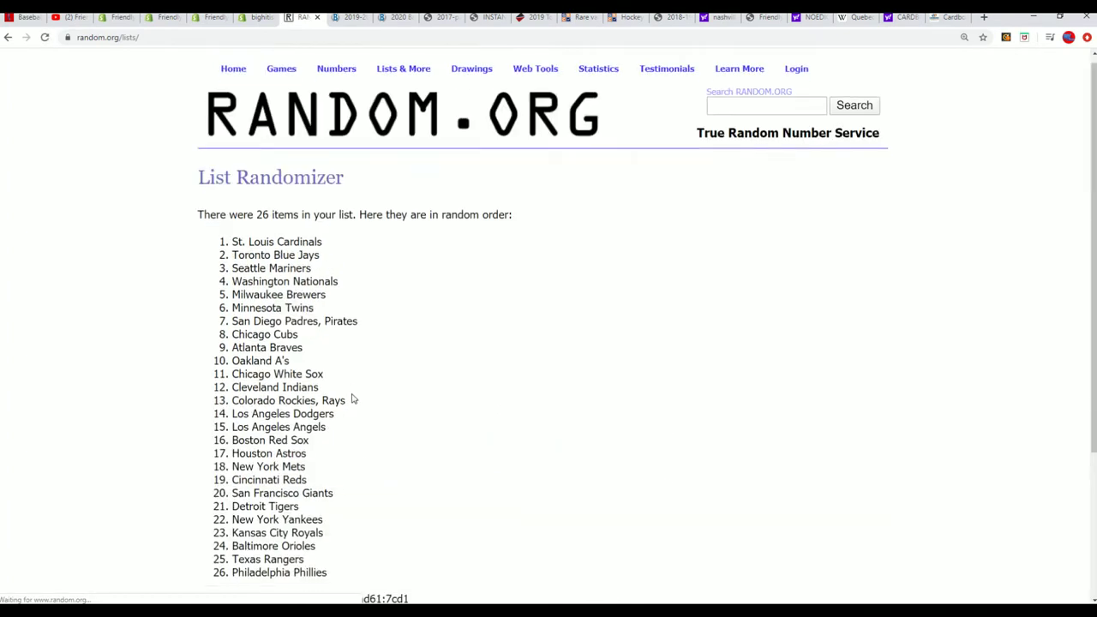
pyautogui.scroll(-3, 350, 399)
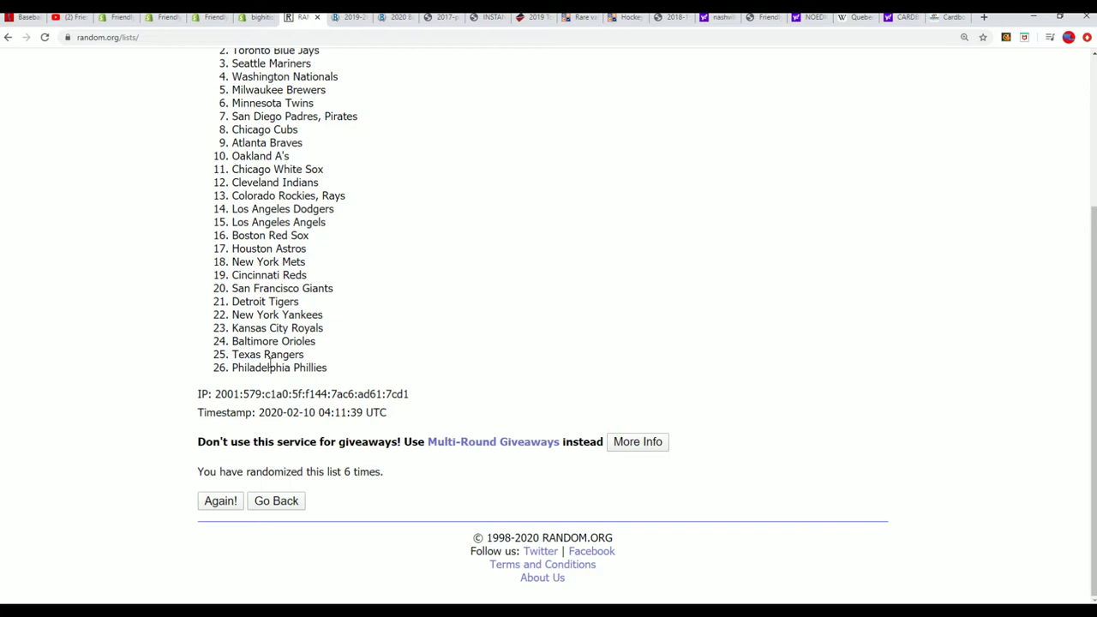
pyautogui.click(217, 502)
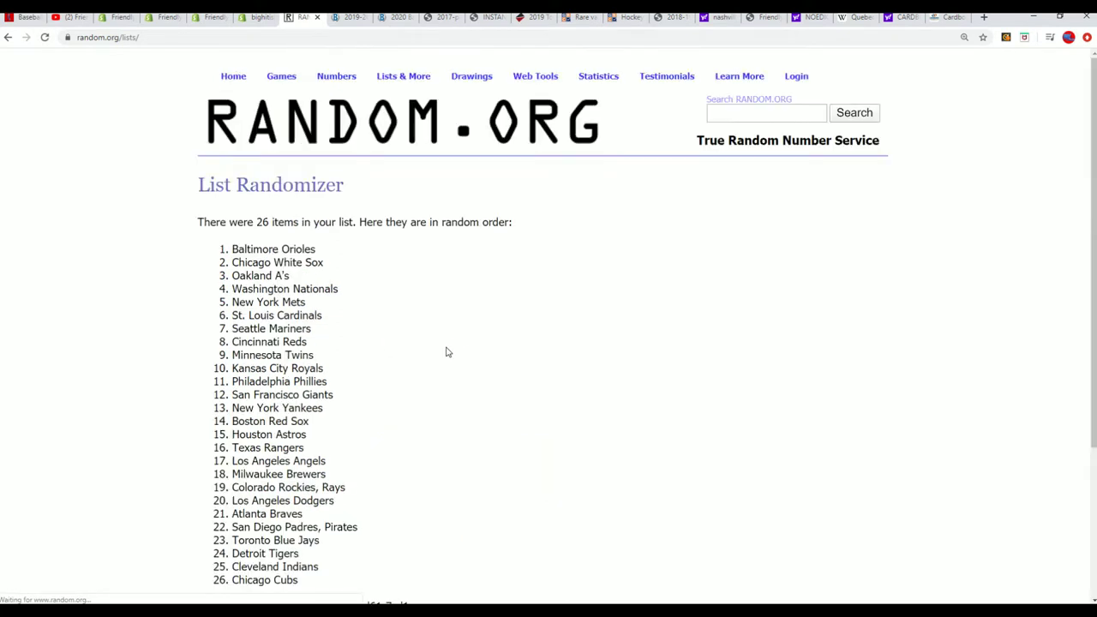
pyautogui.scroll(-2, 446, 351)
# Select and copy all 26 shuffled teams, Baltimore Orioles through Chicago Cubs.
pyautogui.moveTo(230, 134)
pyautogui.mouseDown()
pyautogui.moveTo(299, 372)
pyautogui.moveTo(310, 472)
pyautogui.mouseUp()
pyautogui.rightClick(269, 284)
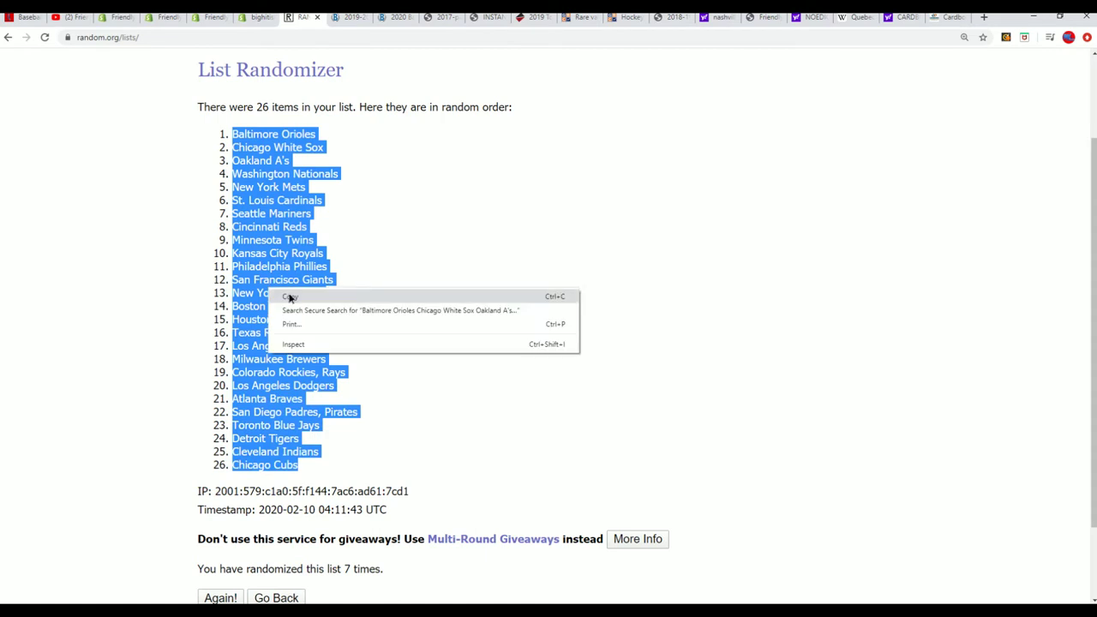
pyautogui.click(293, 295)
pyautogui.scroll(-1, 370, 506)
pyautogui.scroll(1, 402, 511)
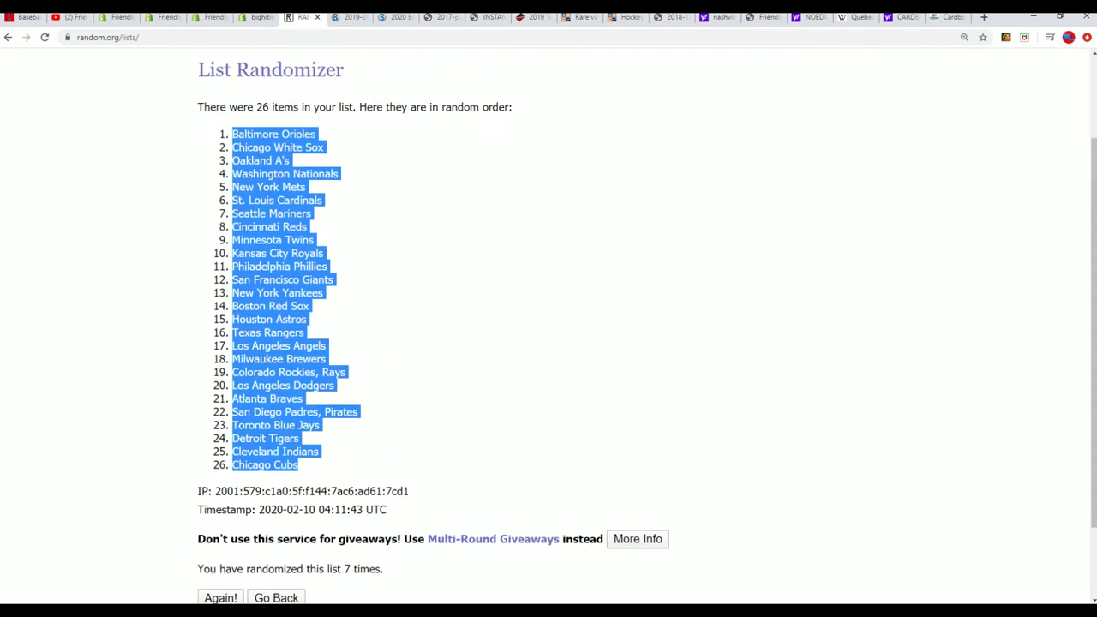
# Paste the shuffled teams into cell B2 as plain Text via Paste Special, then review the column.
pyautogui.hotkey('alt', 'Tab')
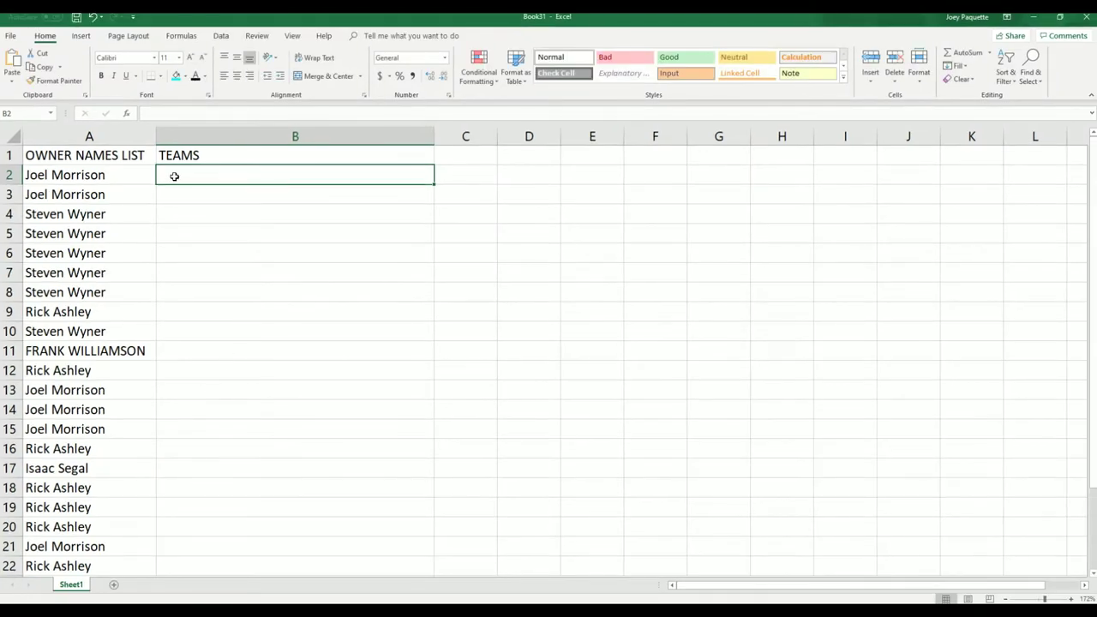
pyautogui.rightClick(174, 176)
pyautogui.click(210, 241)
pyautogui.click(120, 182)
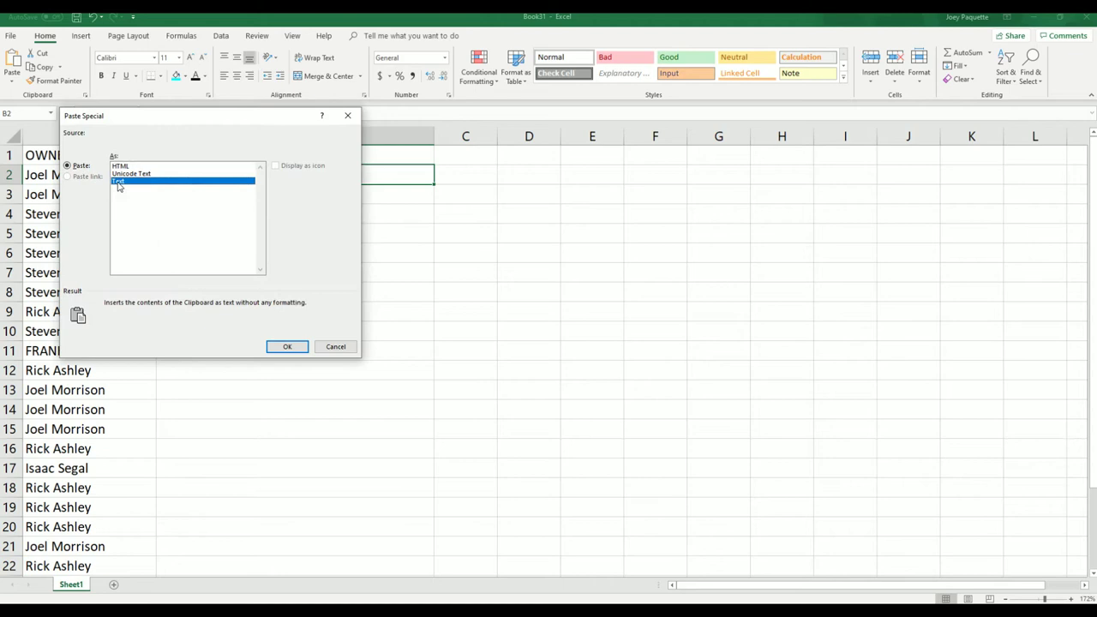
pyautogui.click(284, 345)
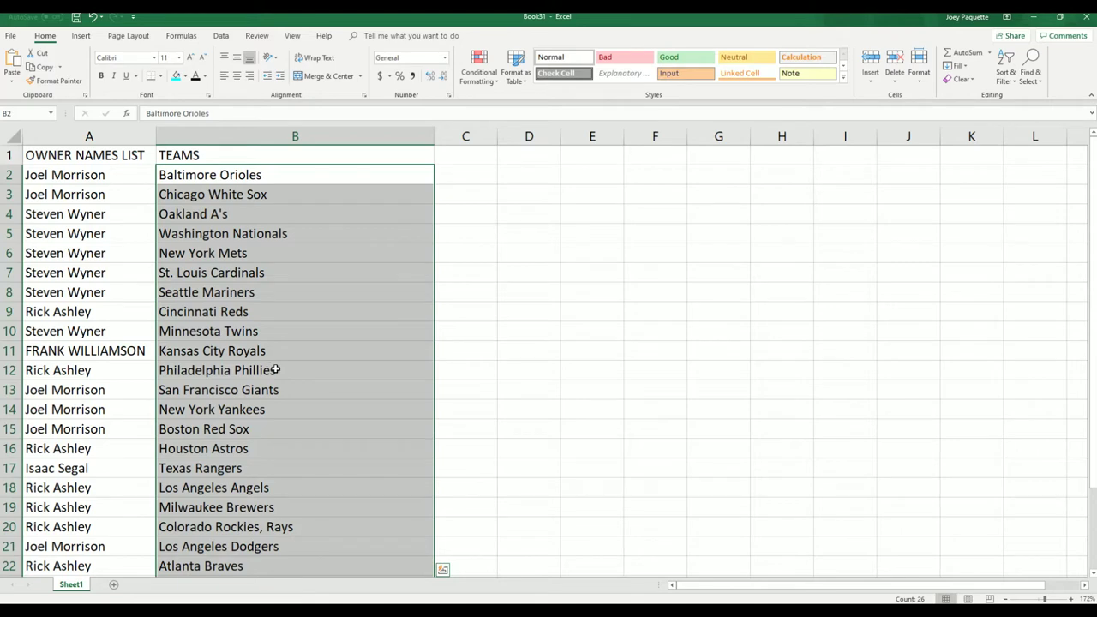
pyautogui.scroll(-2, 276, 370)
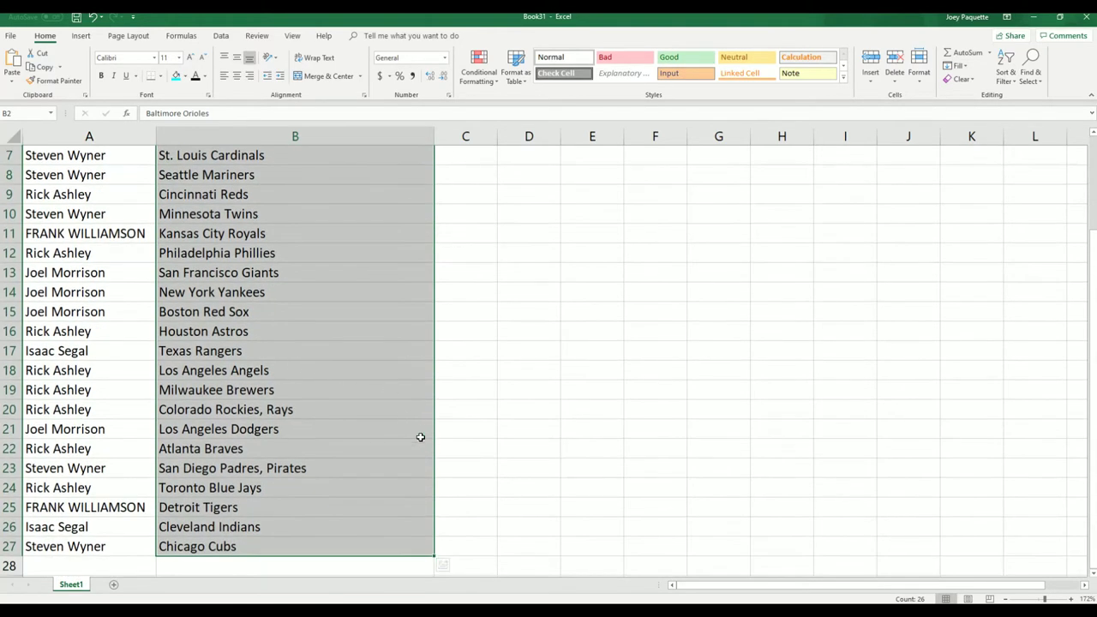
pyautogui.scroll(1, 418, 437)
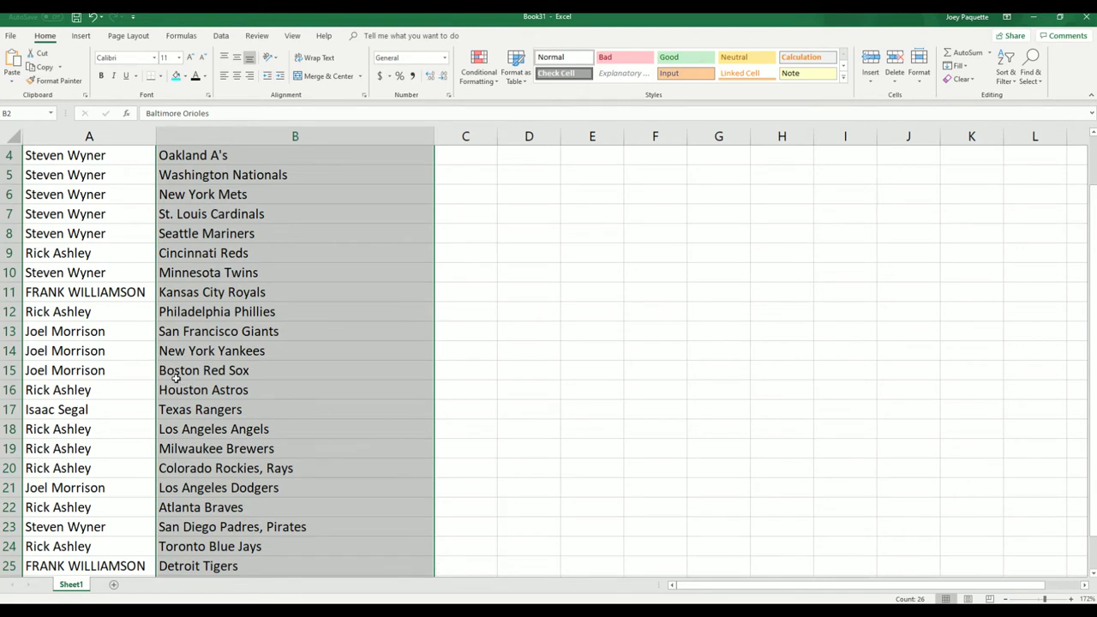
pyautogui.scroll(1, 317, 367)
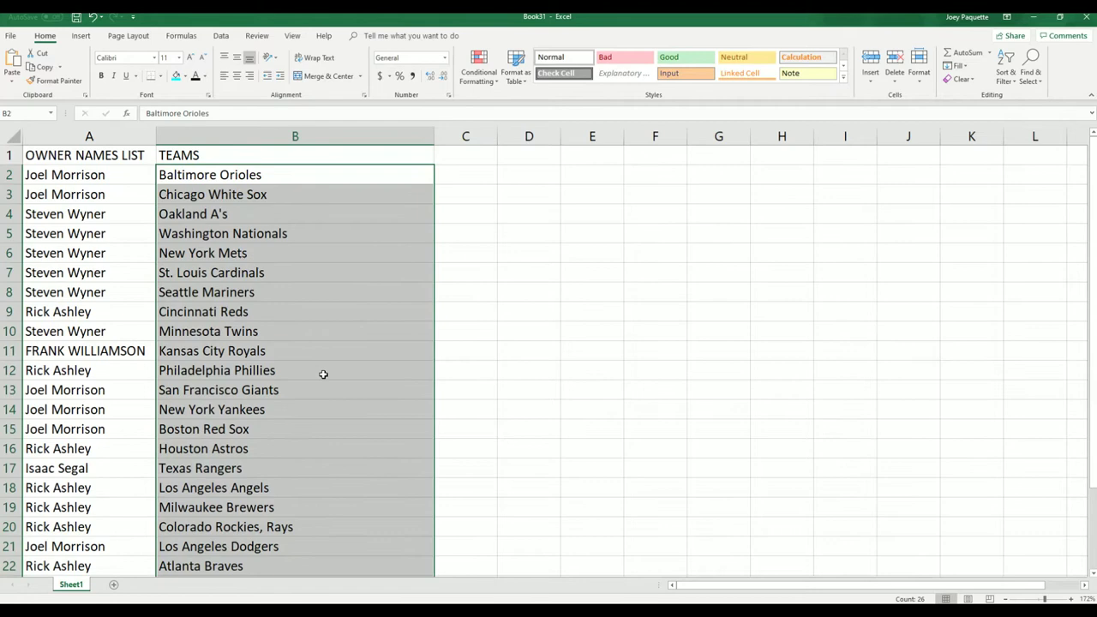
# Sort the TEAMS column A to Z, expanding the selection so owner names stay paired.
pyautogui.click(1010, 599)
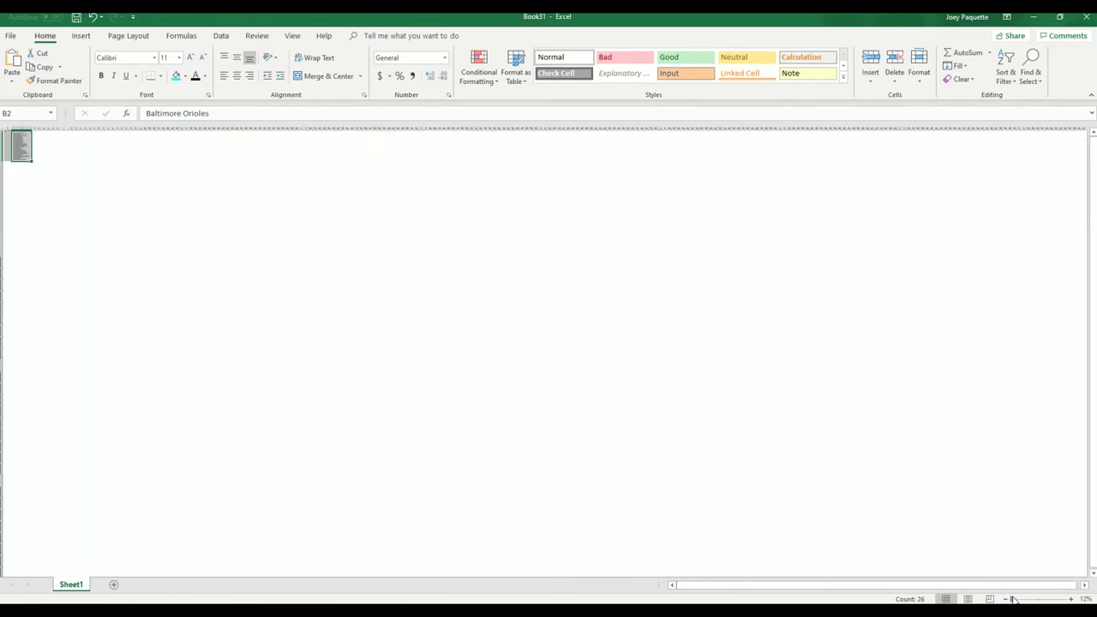
pyautogui.click(1042, 598)
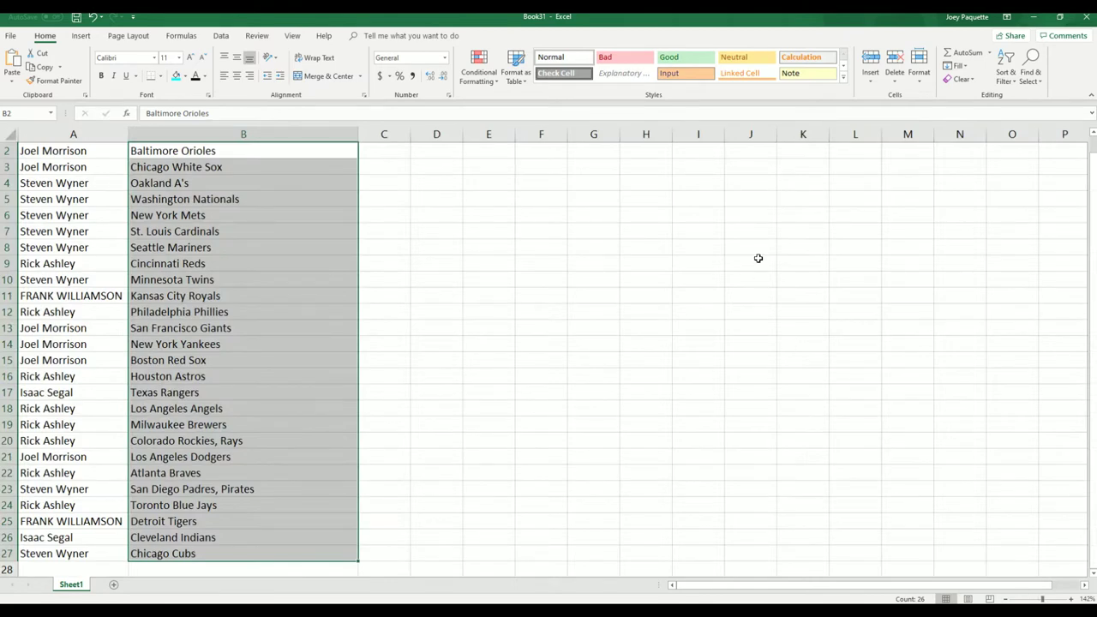
pyautogui.click(1012, 78)
pyautogui.click(1004, 100)
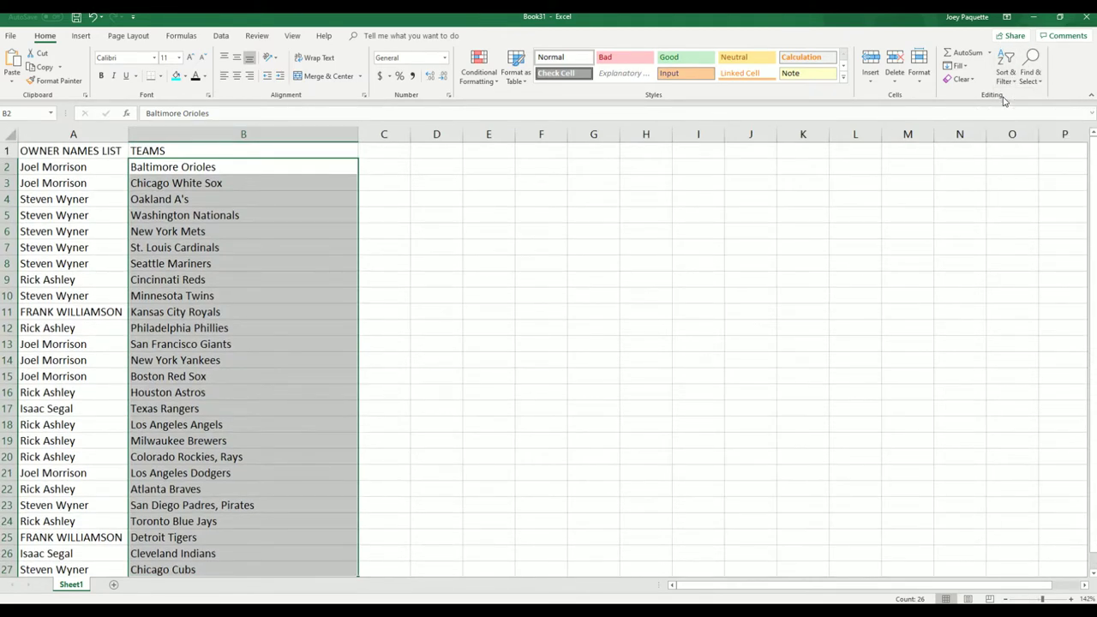
pyautogui.click(882, 335)
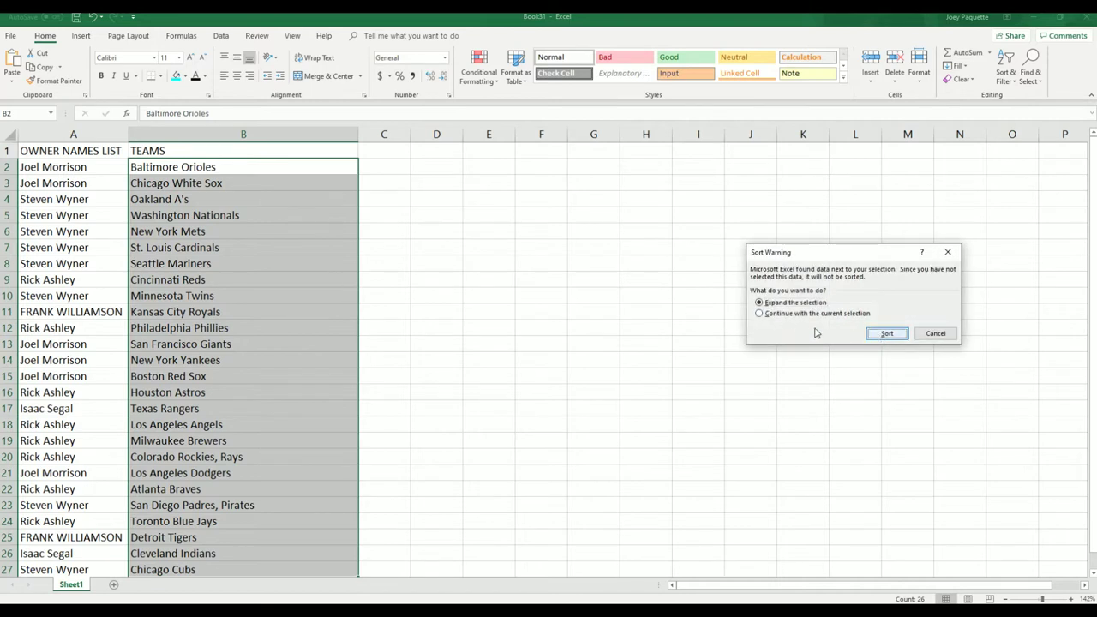